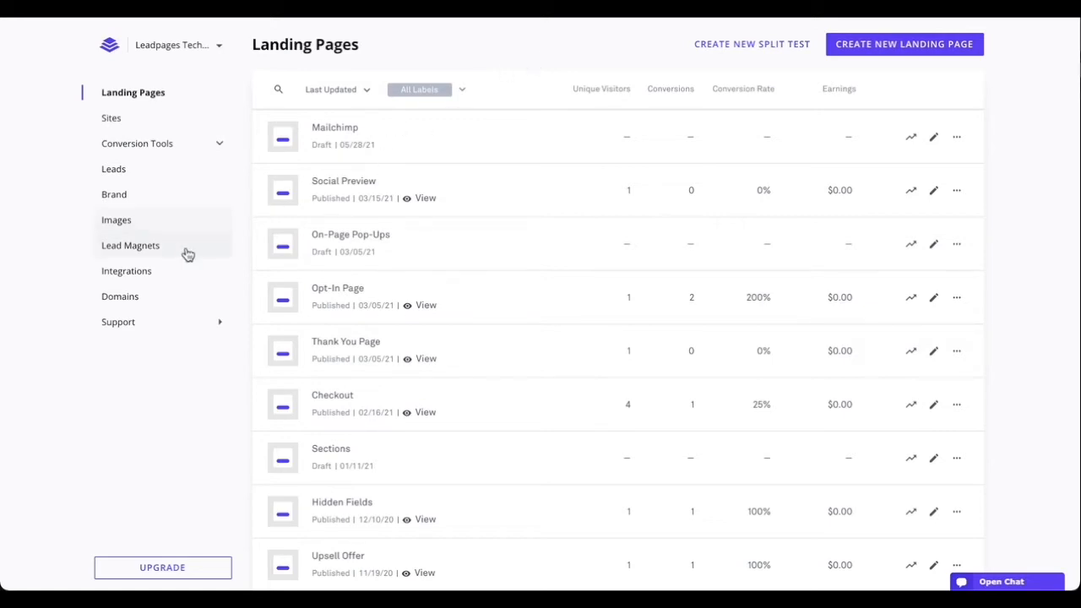
- Open Leadpages' Mailchimp integration and start connecting a new account, defaulting to Mailchimp Account #6
{"action": "left_click", "coordinate": [157, 278]}
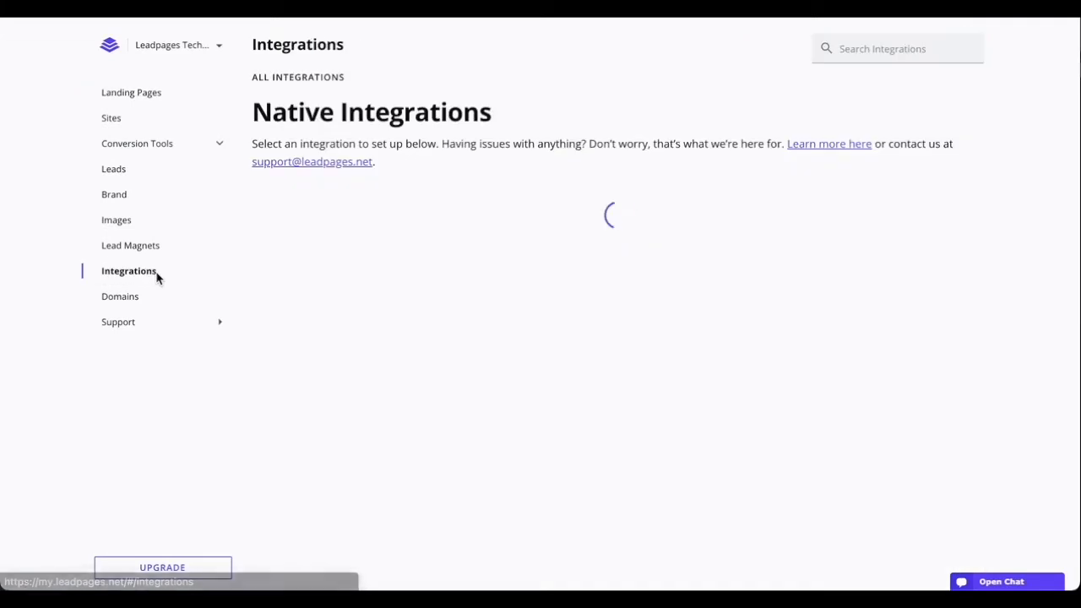
{"action": "scroll", "coordinate": [321, 288], "scroll_direction": "down", "scroll_amount": 1}
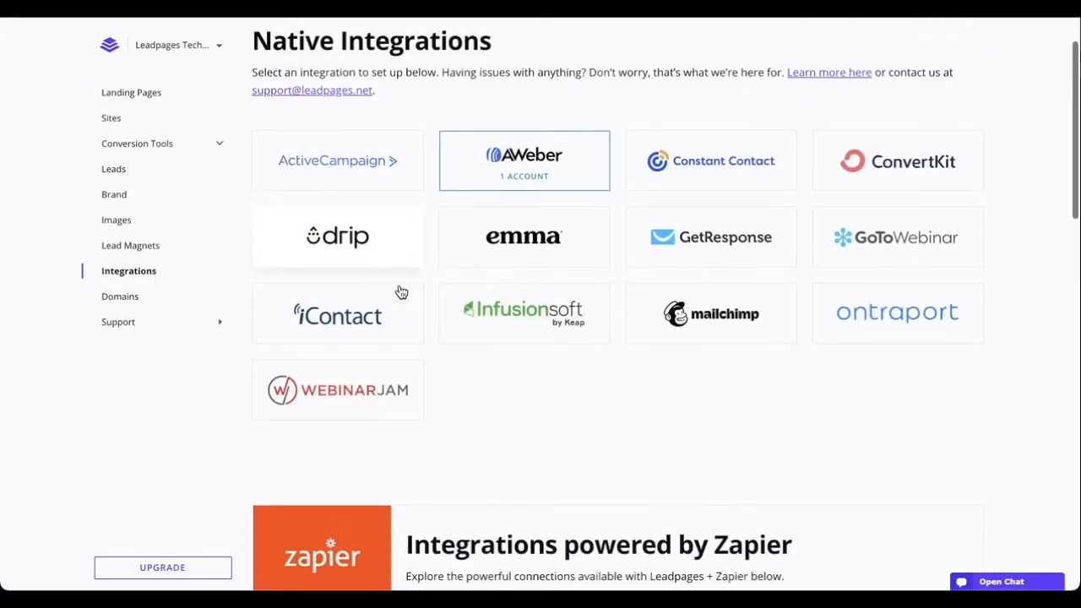
{"action": "left_click", "coordinate": [688, 315]}
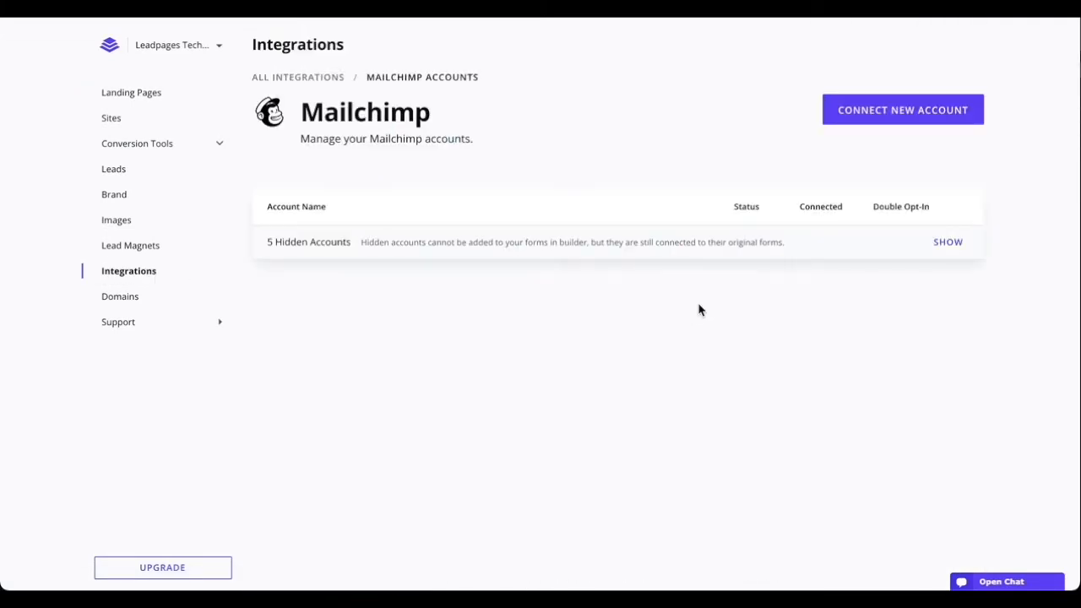
{"action": "left_click", "coordinate": [847, 110]}
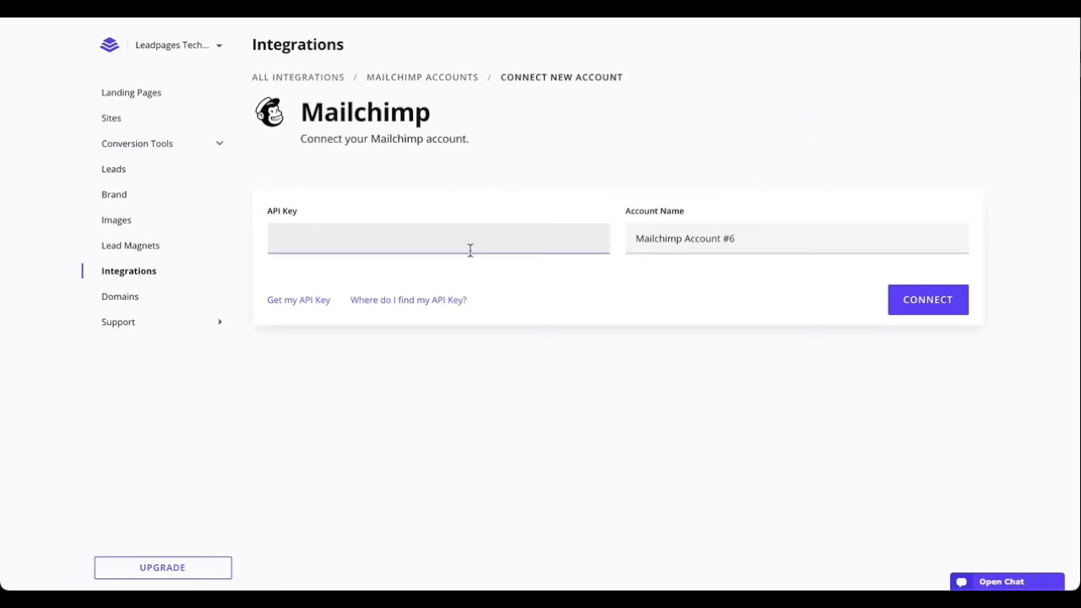
{"action": "mouse_move", "coordinate": [457, 311]}
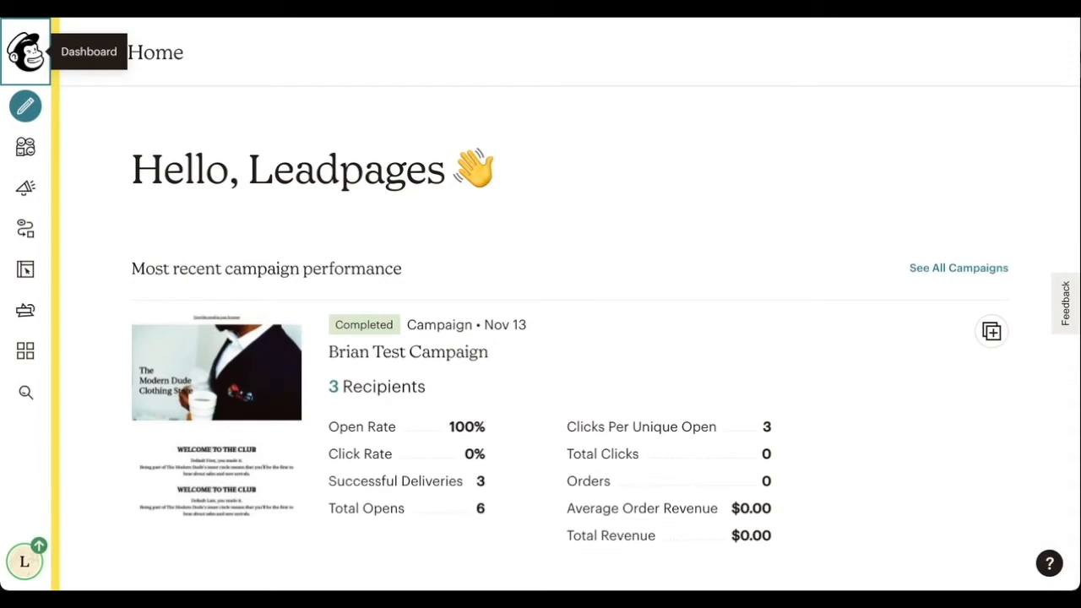
- Go to the API keys page under Extras in the Mailchimp account settings
{"action": "left_click", "coordinate": [28, 562]}
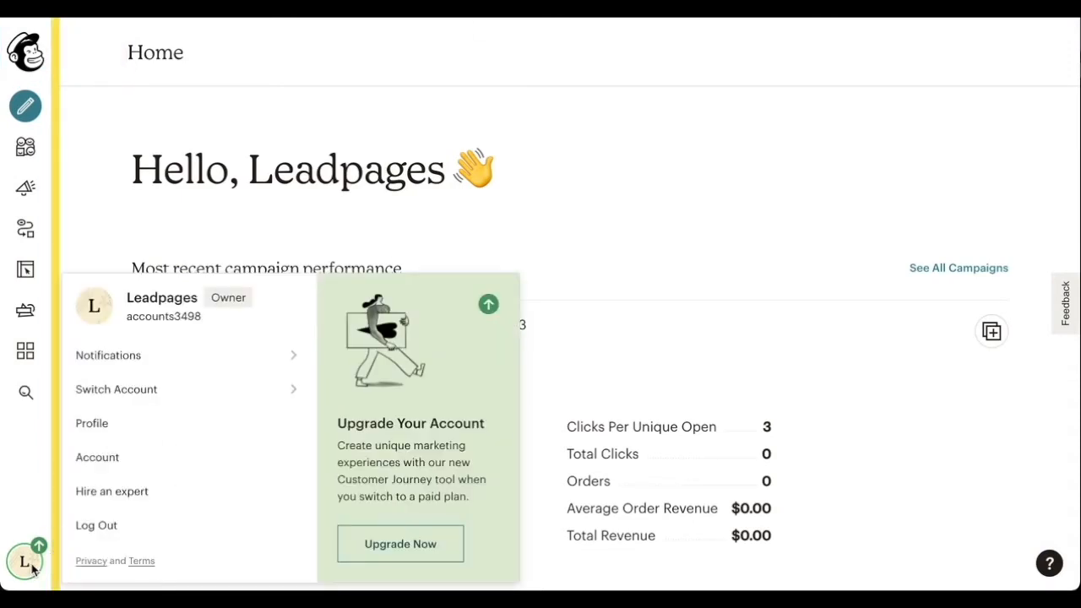
{"action": "left_click", "coordinate": [115, 460]}
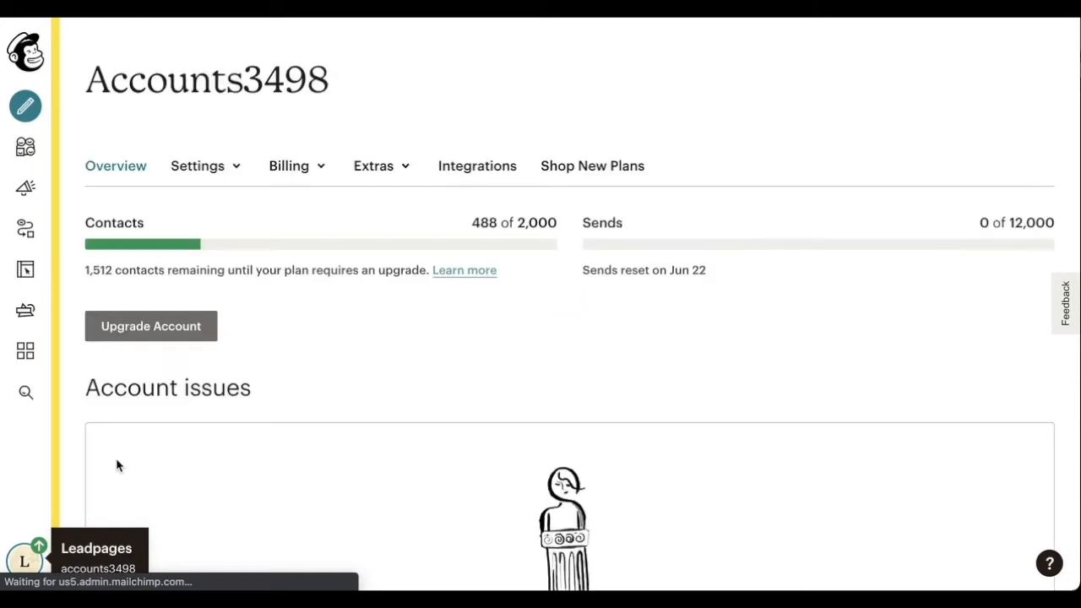
{"action": "left_click", "coordinate": [385, 171]}
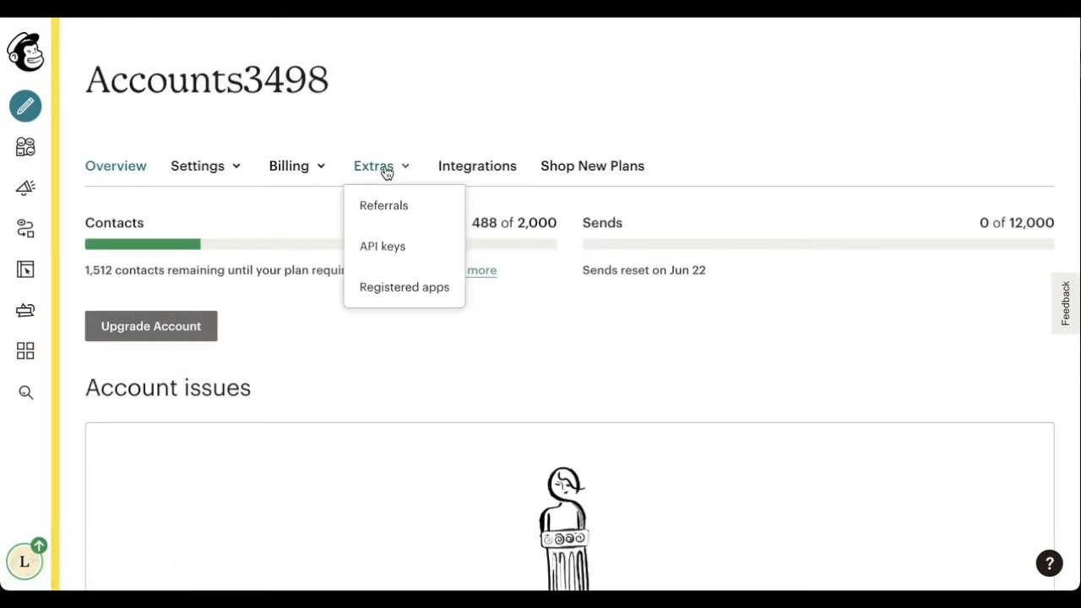
{"action": "left_click", "coordinate": [393, 246]}
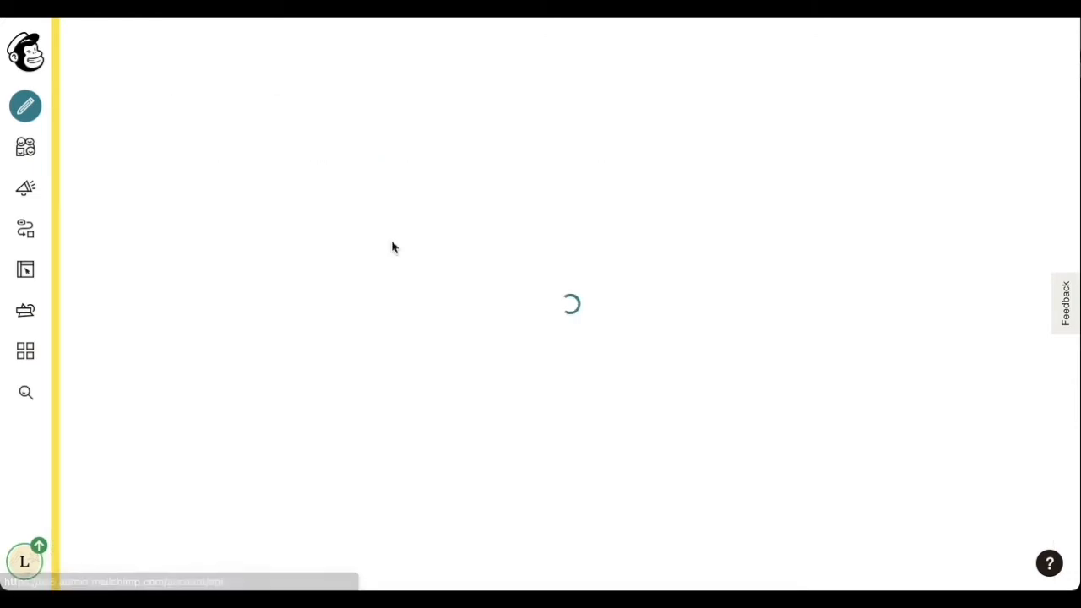
{"action": "scroll", "coordinate": [392, 245], "scroll_direction": "down", "scroll_amount": 5}
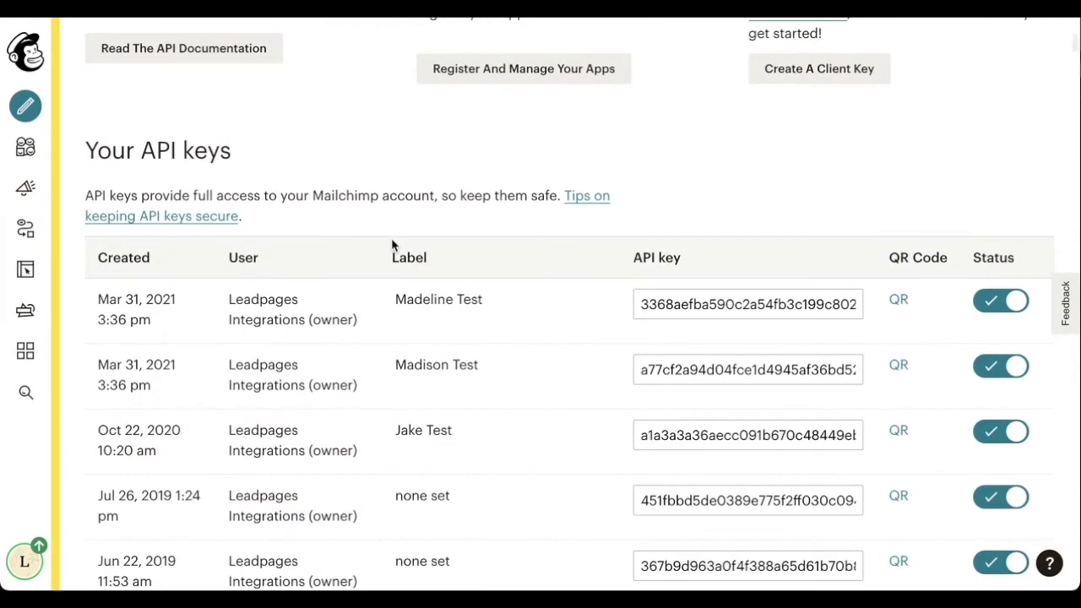
{"action": "scroll", "coordinate": [392, 245], "scroll_direction": "down", "scroll_amount": 1}
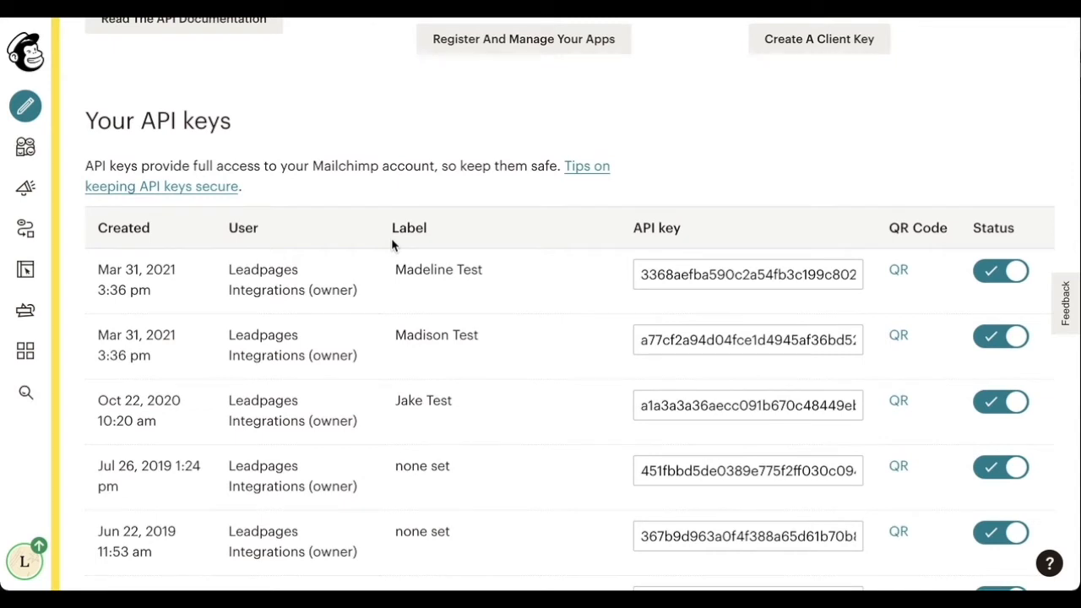
- Copy the first API key and return to the Leadpages connect form
{"action": "left_click", "coordinate": [678, 277]}
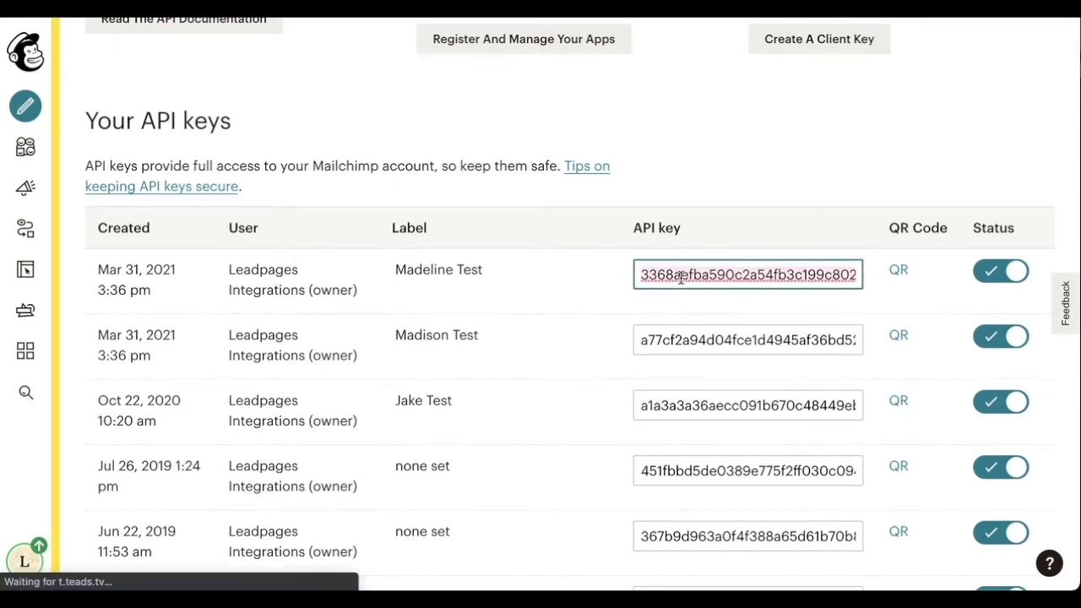
{"action": "right_click", "coordinate": [680, 276]}
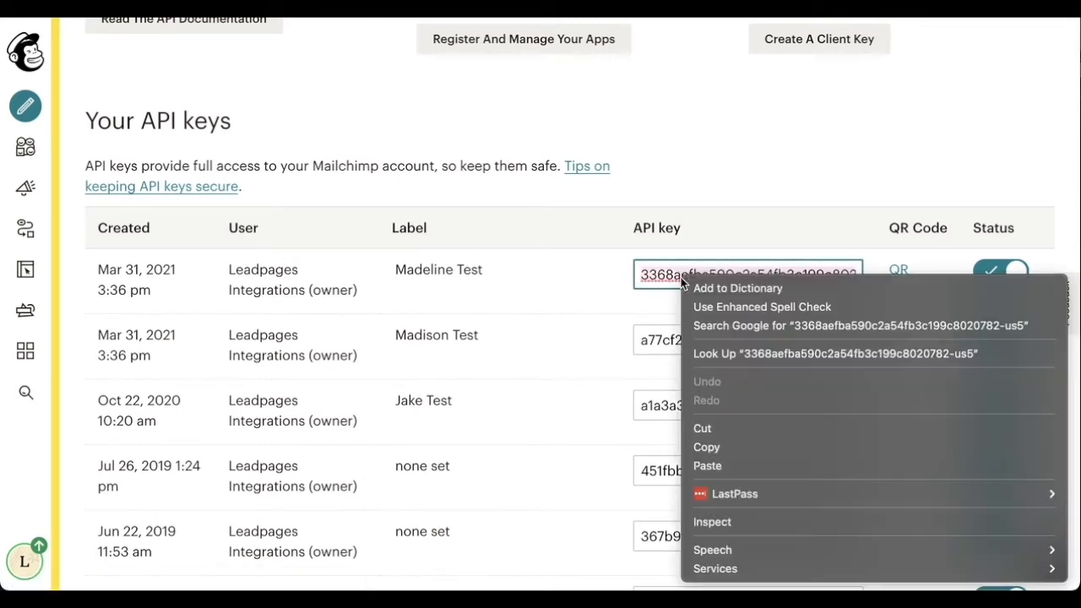
{"action": "left_click", "coordinate": [715, 447]}
{"action": "key", "text": "ctrl+Tab"}
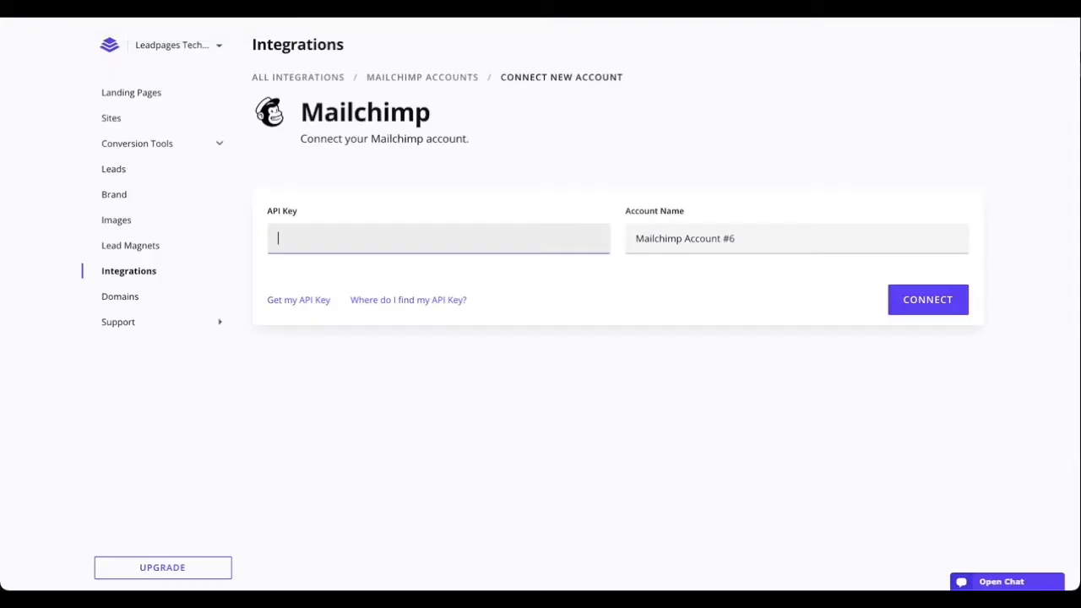
- Paste the copied API key, name the account 'Tech Tips', and connect it
{"action": "right_click", "coordinate": [318, 242]}
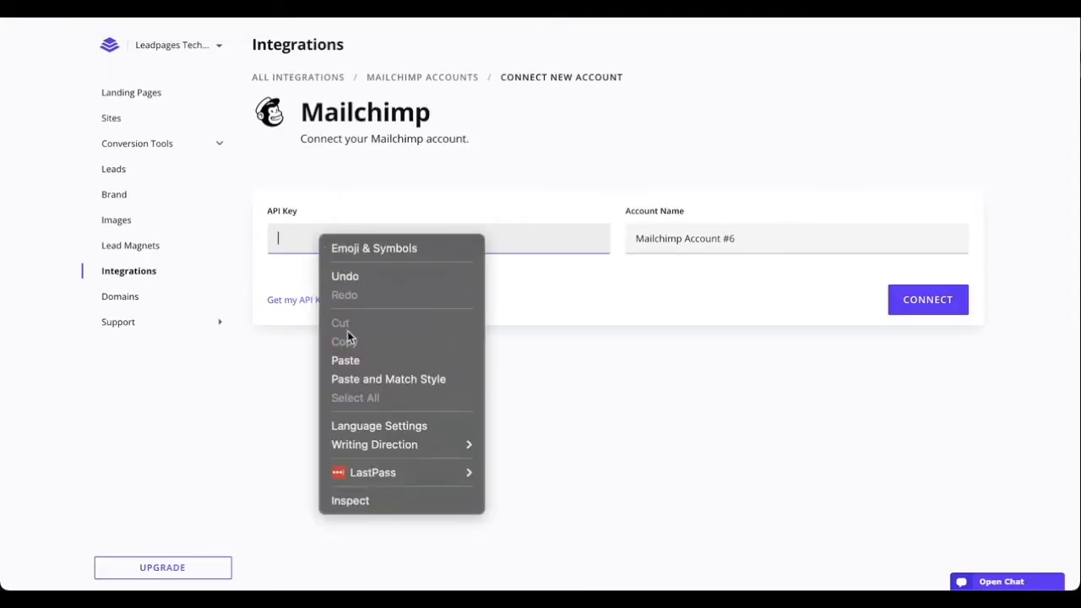
{"action": "left_click", "coordinate": [350, 360]}
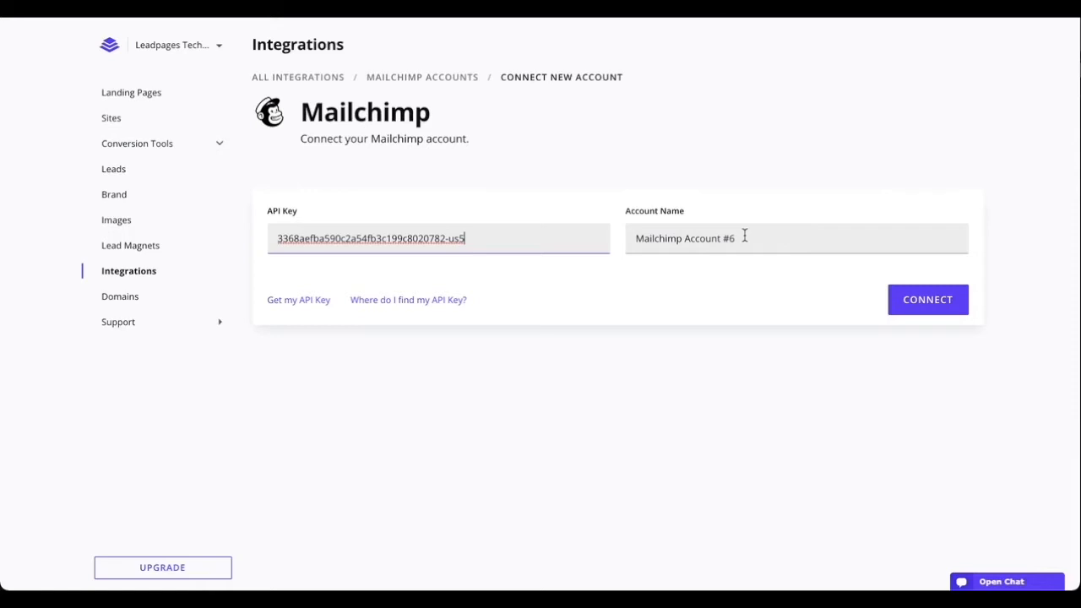
{"action": "left_click_drag", "start_coordinate": [744, 237], "coordinate": [619, 241]}
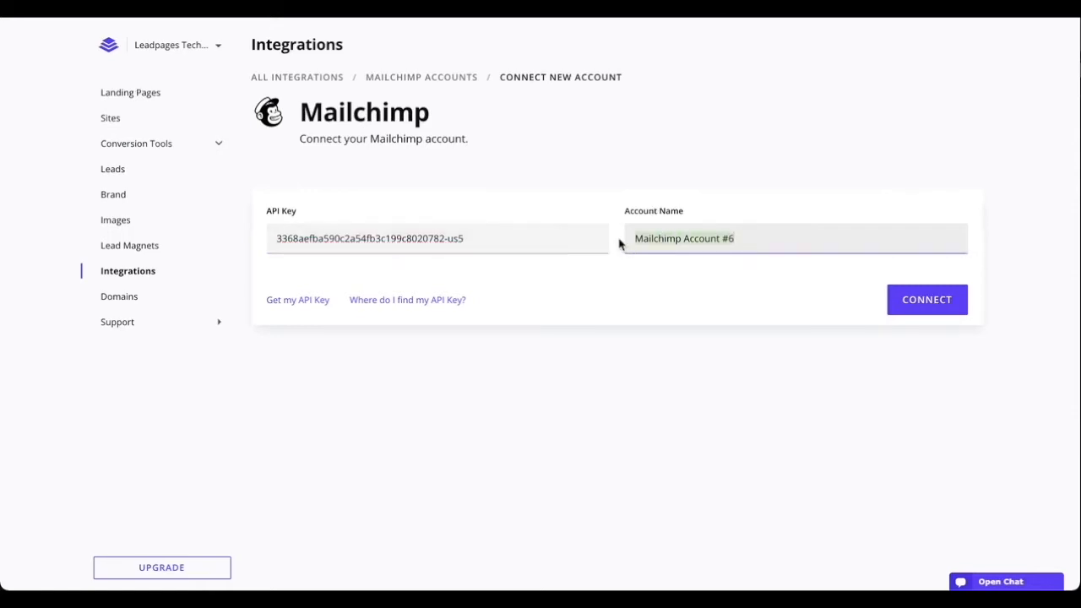
{"action": "type", "text": "Tech Tips"}
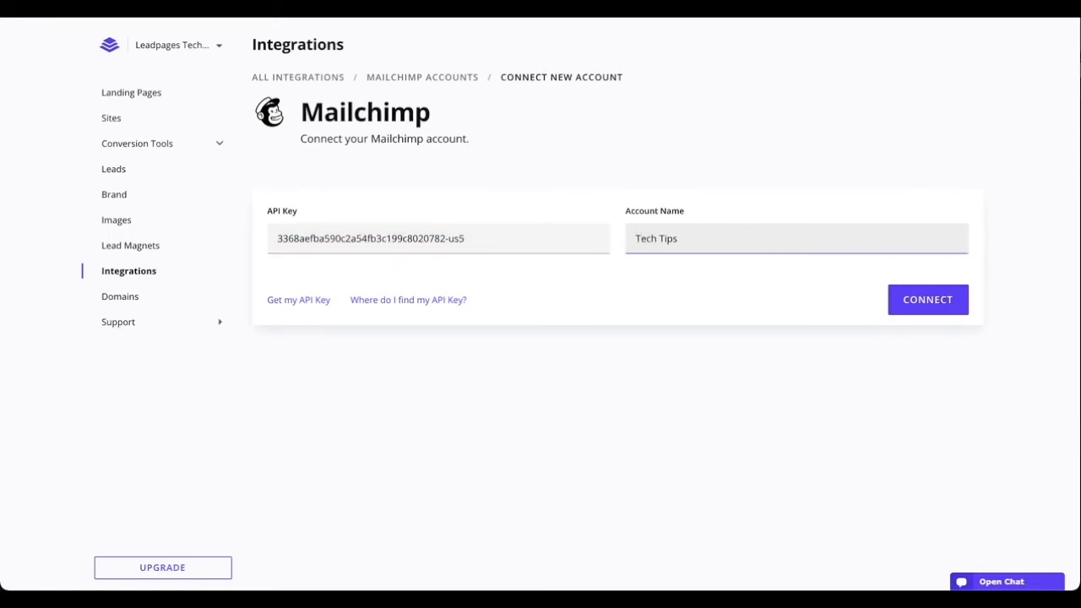
{"action": "left_click", "coordinate": [897, 300]}
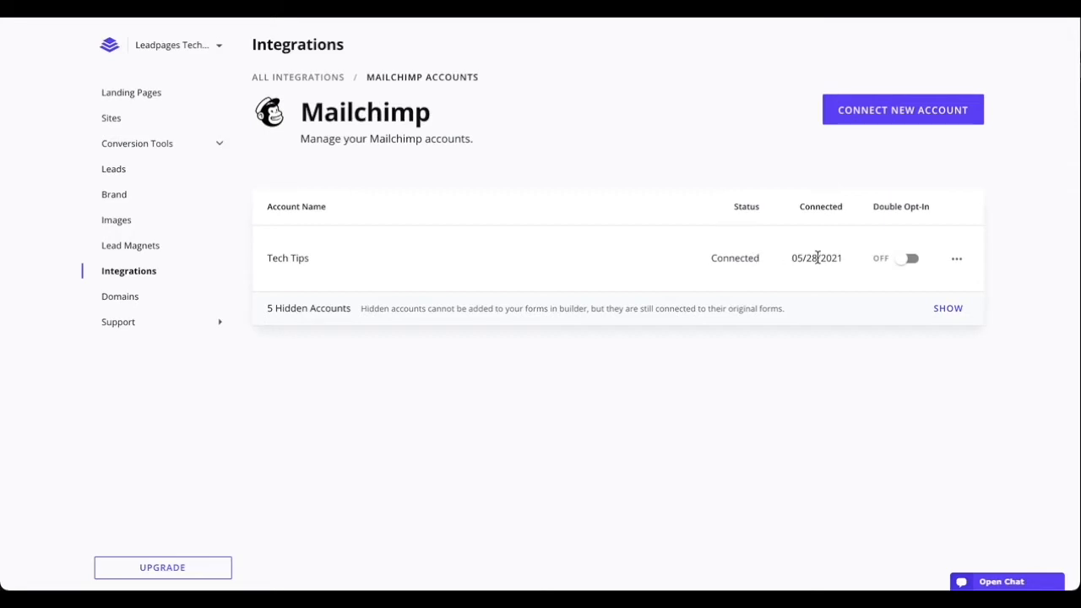
- Check the Tech Tips and hidden Testing account options, then collapse the hidden accounts again
{"action": "left_click", "coordinate": [958, 263]}
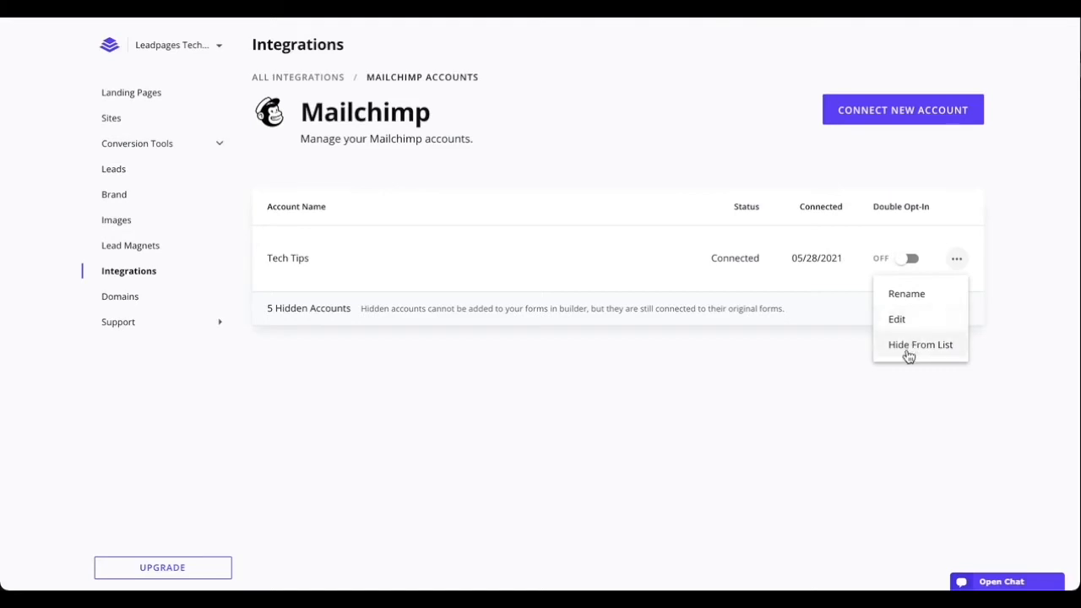
{"action": "left_click", "coordinate": [508, 351]}
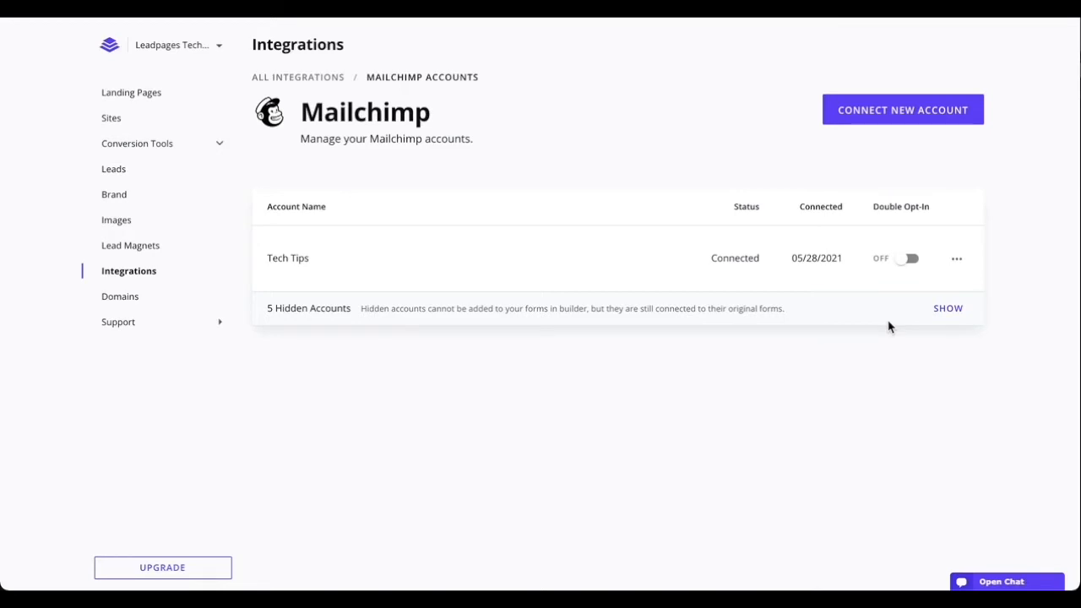
{"action": "left_click", "coordinate": [939, 312]}
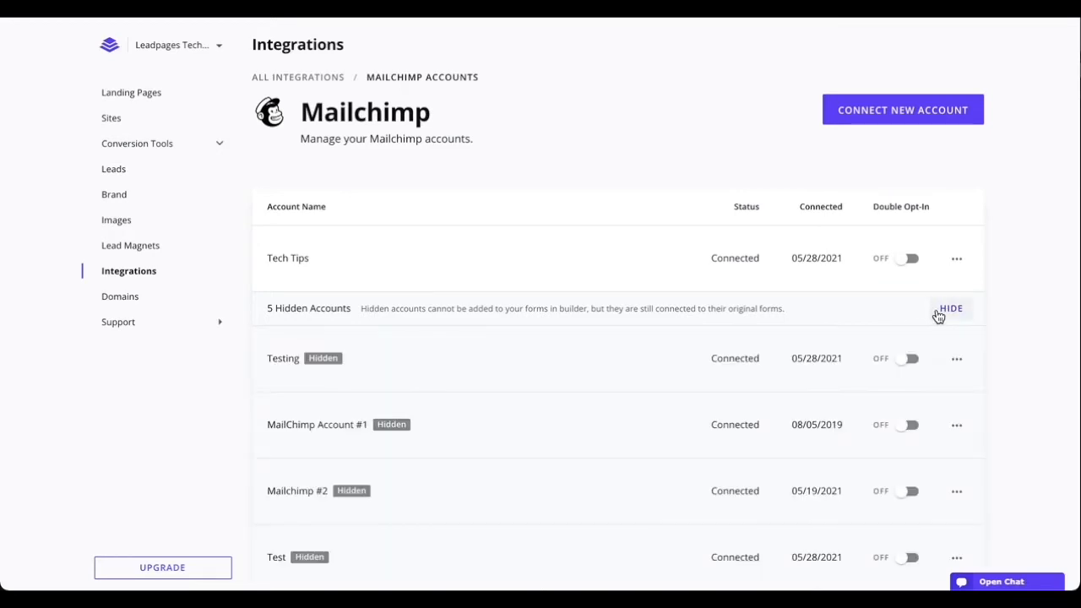
{"action": "scroll", "coordinate": [937, 314], "scroll_direction": "down", "scroll_amount": 1}
{"action": "left_click", "coordinate": [956, 344]}
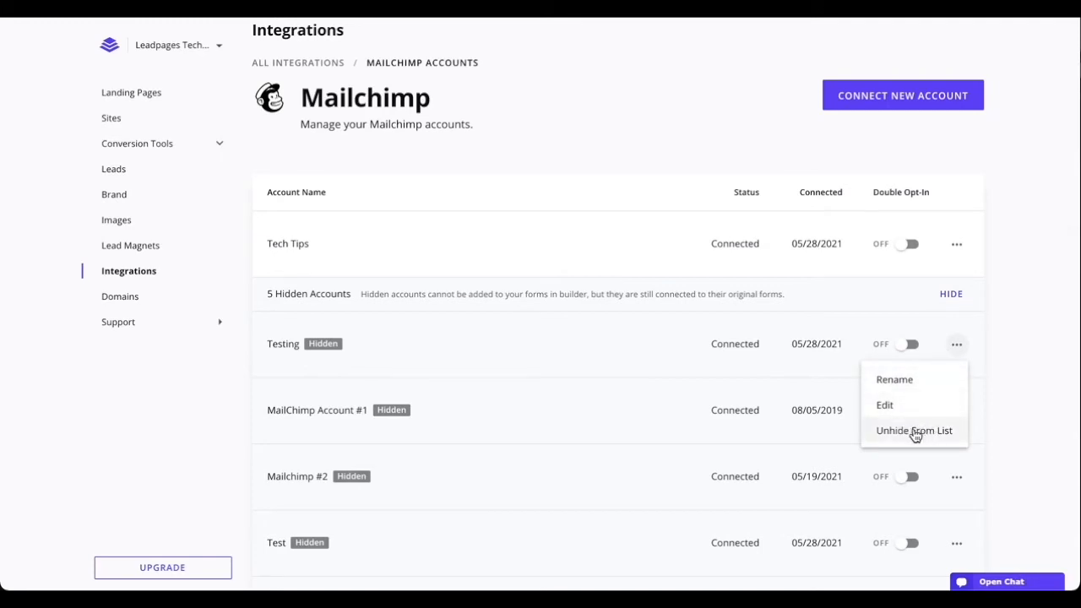
{"action": "left_click", "coordinate": [955, 344]}
{"action": "left_click", "coordinate": [950, 293]}
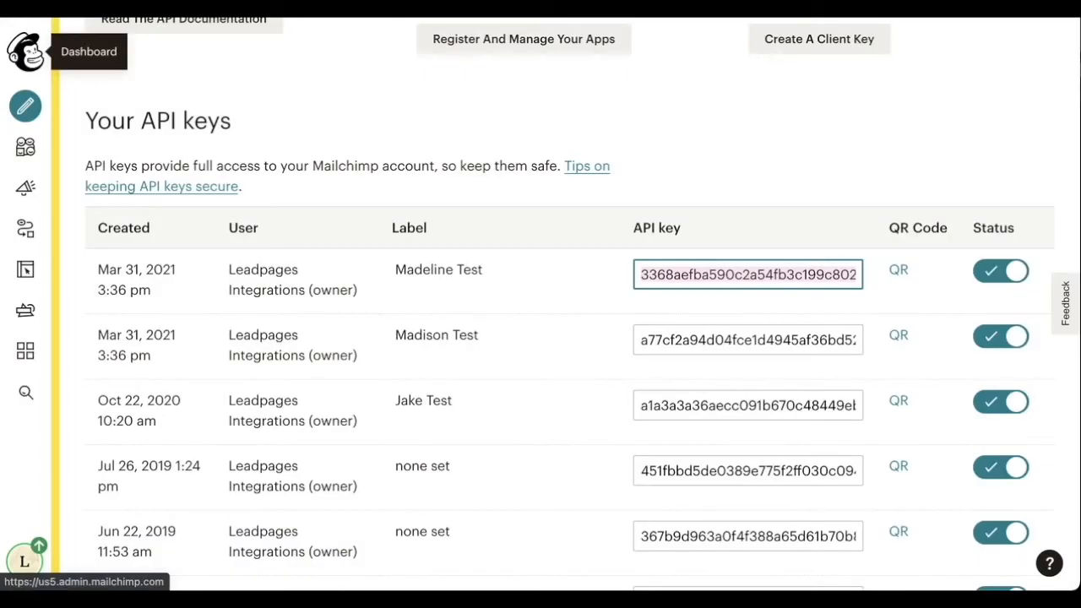
- Open the Tech Tips audience's signup form builder via Manage Audience > Signup forms
{"action": "left_click", "coordinate": [25, 148]}
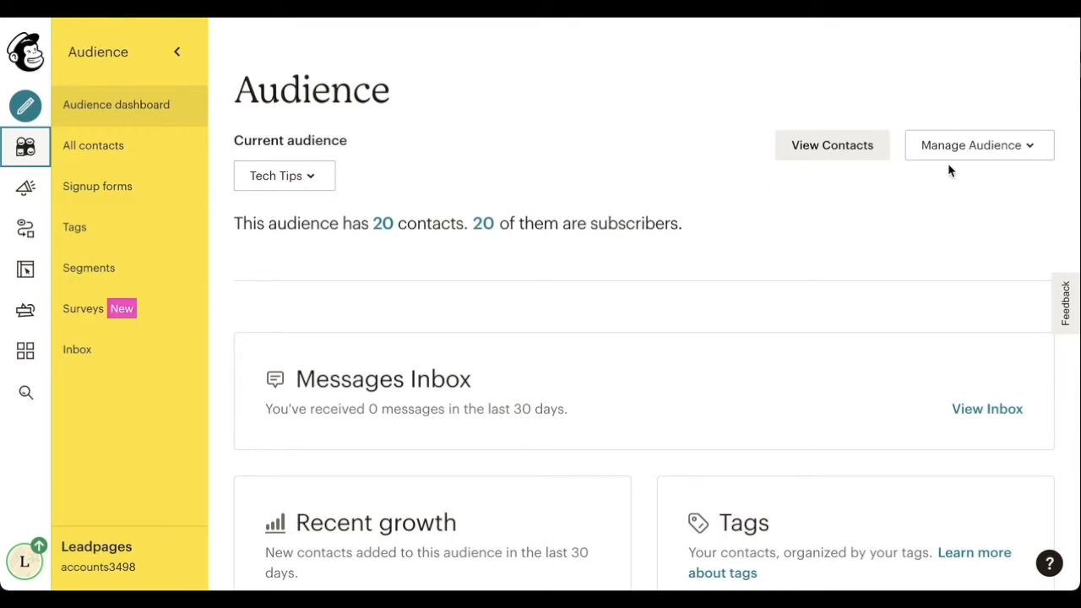
{"action": "left_click", "coordinate": [970, 158]}
{"action": "left_click", "coordinate": [912, 276]}
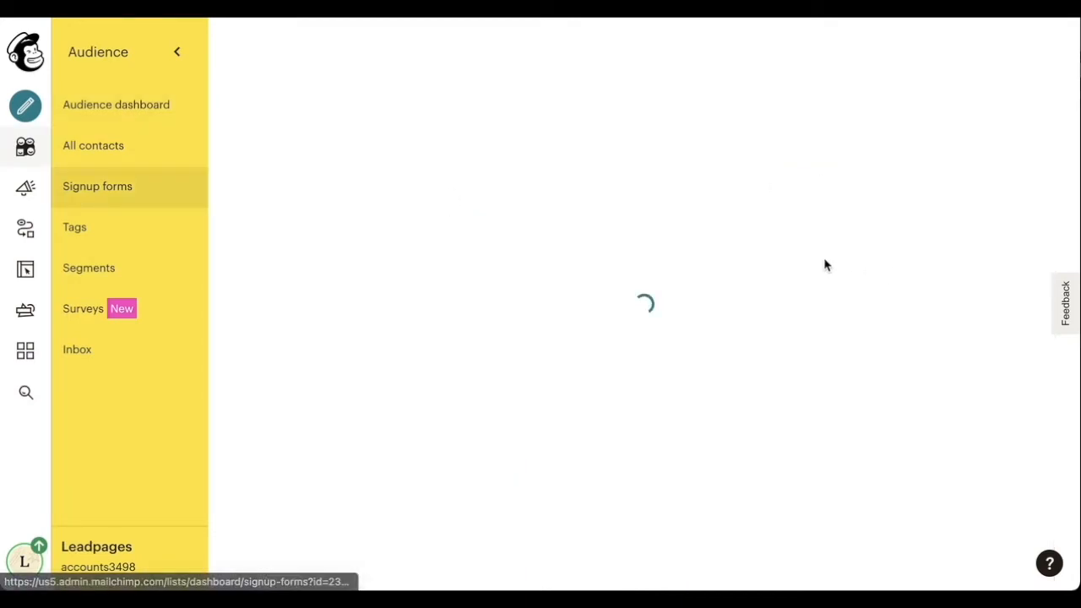
{"action": "scroll", "coordinate": [826, 265], "scroll_direction": "down", "scroll_amount": 2}
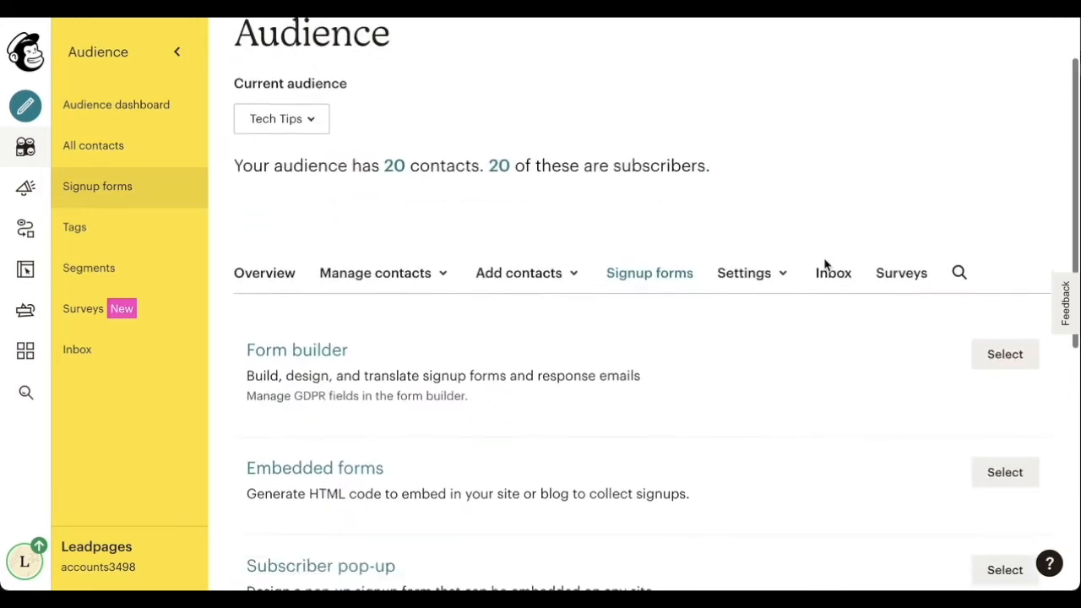
{"action": "left_click", "coordinate": [980, 277]}
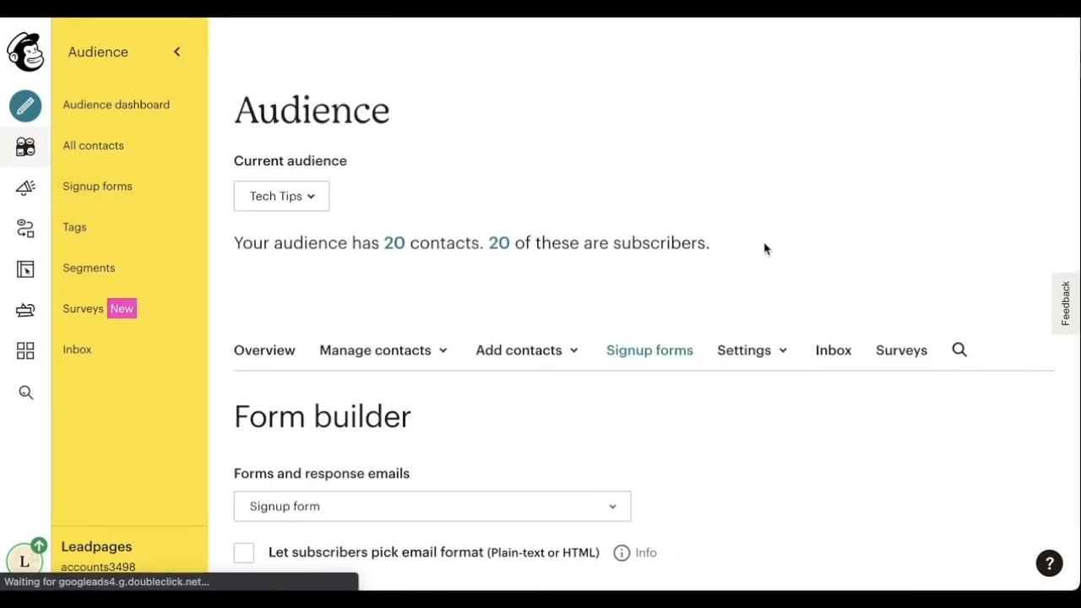
{"action": "scroll", "coordinate": [764, 248], "scroll_direction": "down", "scroll_amount": 5}
{"action": "scroll", "coordinate": [764, 248], "scroll_direction": "down", "scroll_amount": 3}
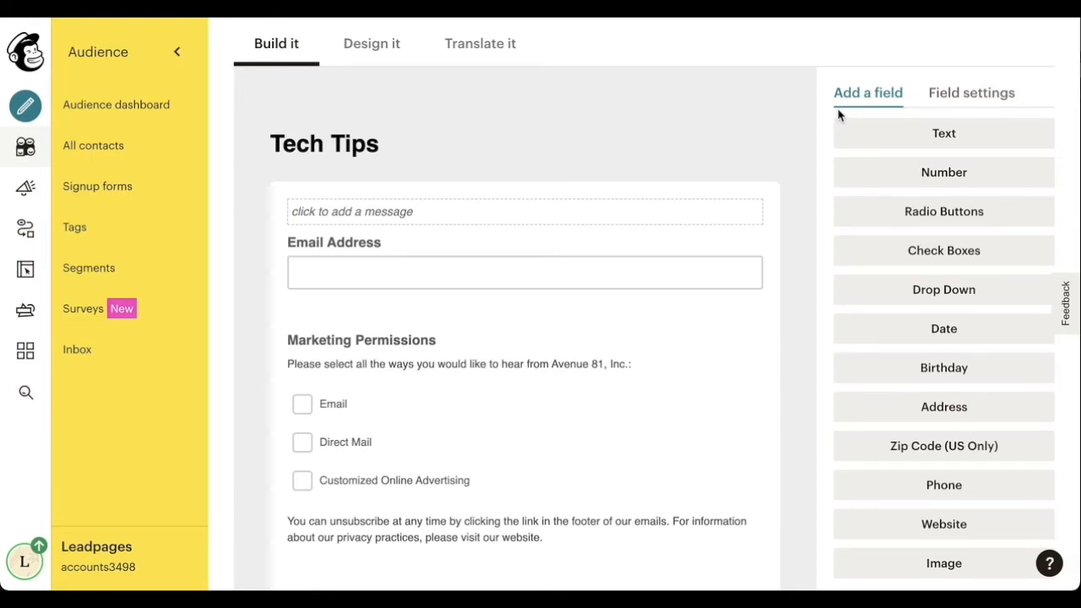
- Add a drop-down field labelled 'How close are you to selling?'
{"action": "left_click", "coordinate": [921, 300]}
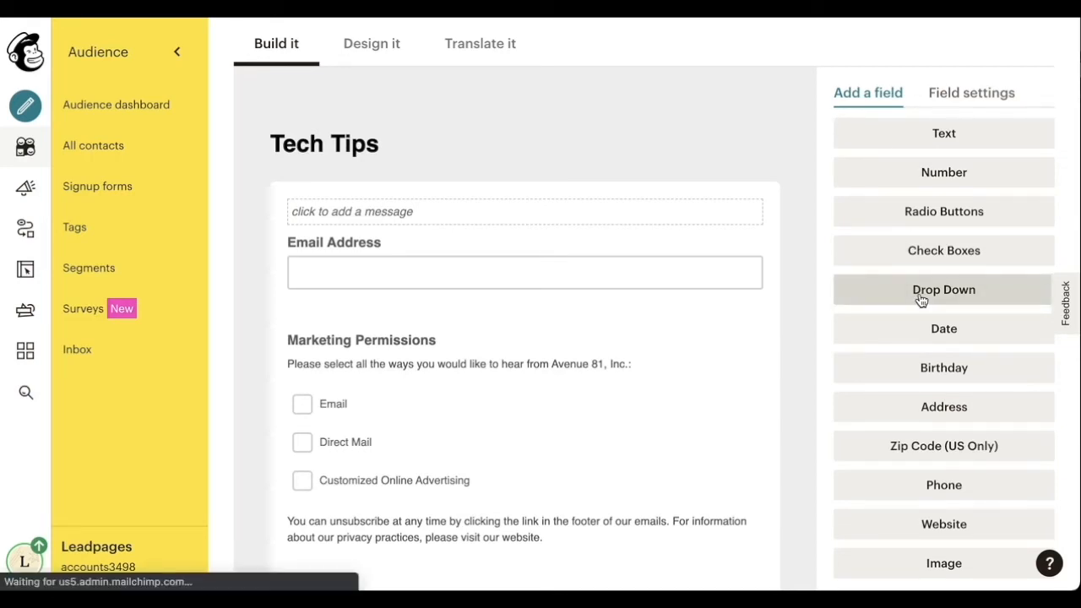
{"action": "left_click", "coordinate": [879, 184]}
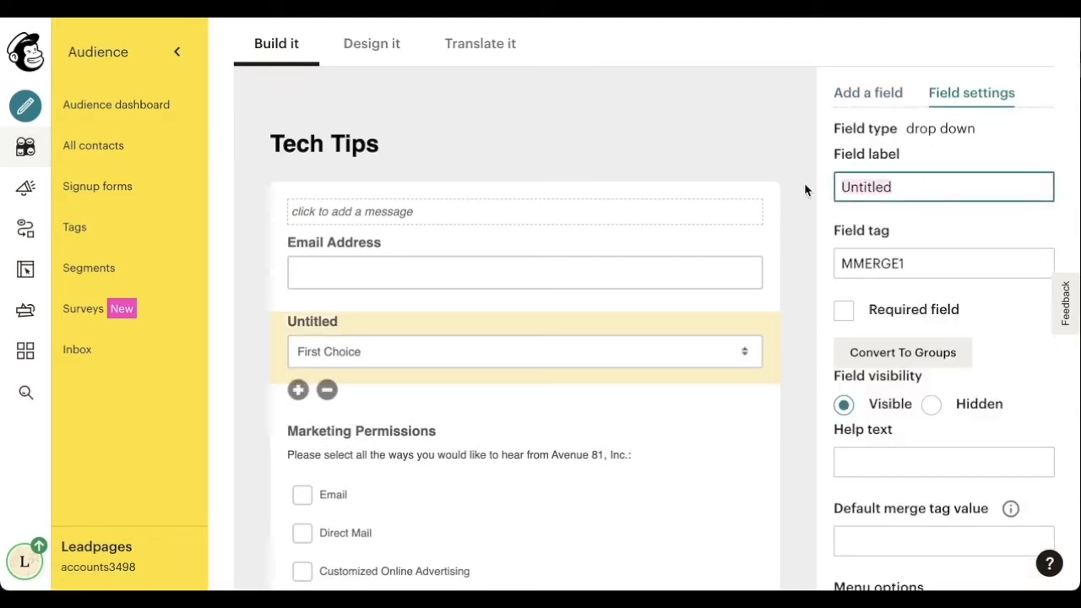
{"action": "type", "text": "How"}
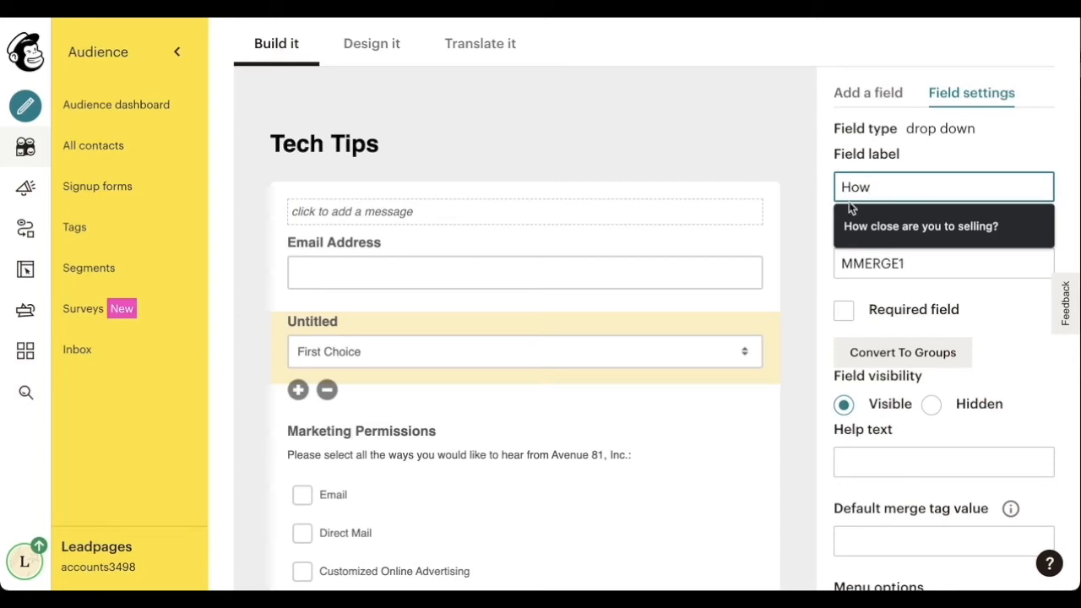
{"action": "left_click", "coordinate": [882, 219]}
{"action": "scroll", "coordinate": [882, 219], "scroll_direction": "down", "scroll_amount": 5}
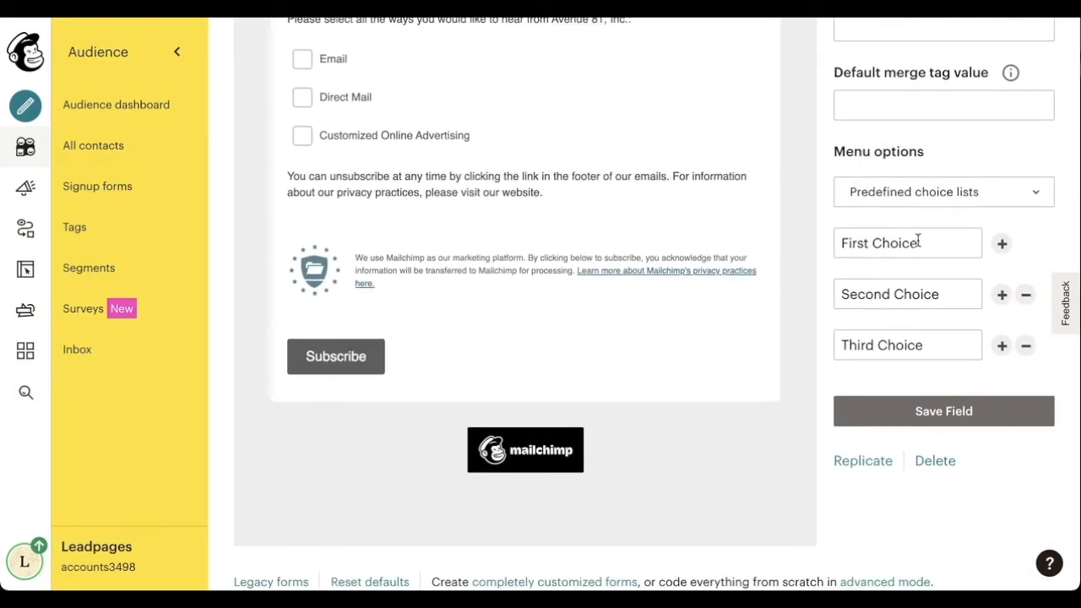
- Set the drop-down choices to Considering and Ready, remove the third, and save the field
{"action": "left_click_drag", "start_coordinate": [918, 242], "coordinate": [833, 242]}
{"action": "type", "text": "Cponsid"}
{"action": "key", "text": "BackSpace"}
{"action": "key", "text": "BackSpace"}
{"action": "key", "text": "BackSpace"}
{"action": "key", "text": "BackSpace"}
{"action": "key", "text": "BackSpace"}
{"action": "key", "text": "BackSpace"}
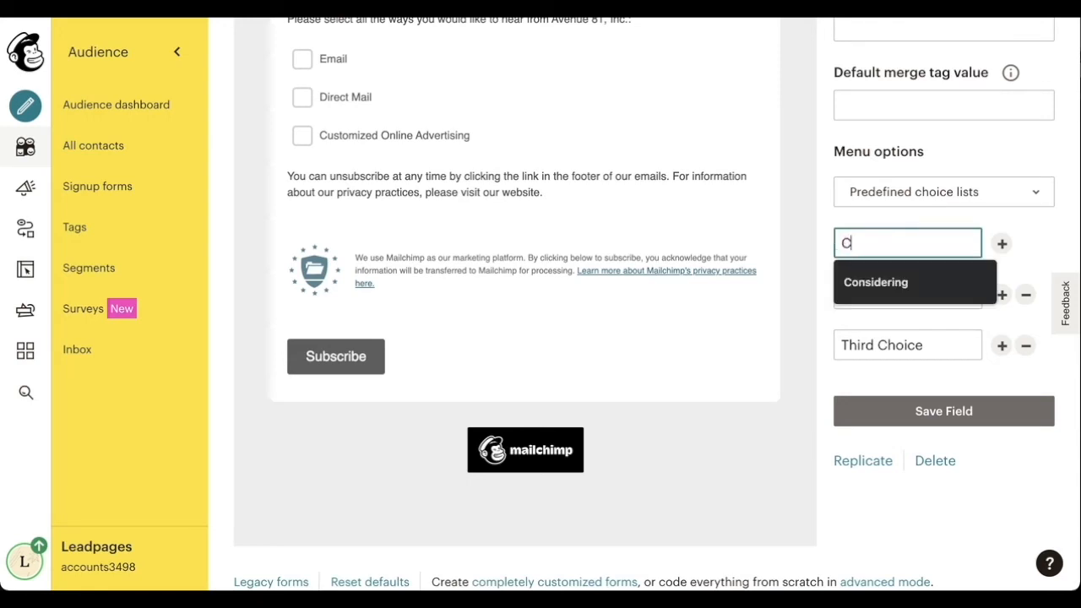
{"action": "left_click", "coordinate": [869, 285]}
{"action": "left_click", "coordinate": [863, 297]}
{"action": "type", "text": "Rond Choice"}
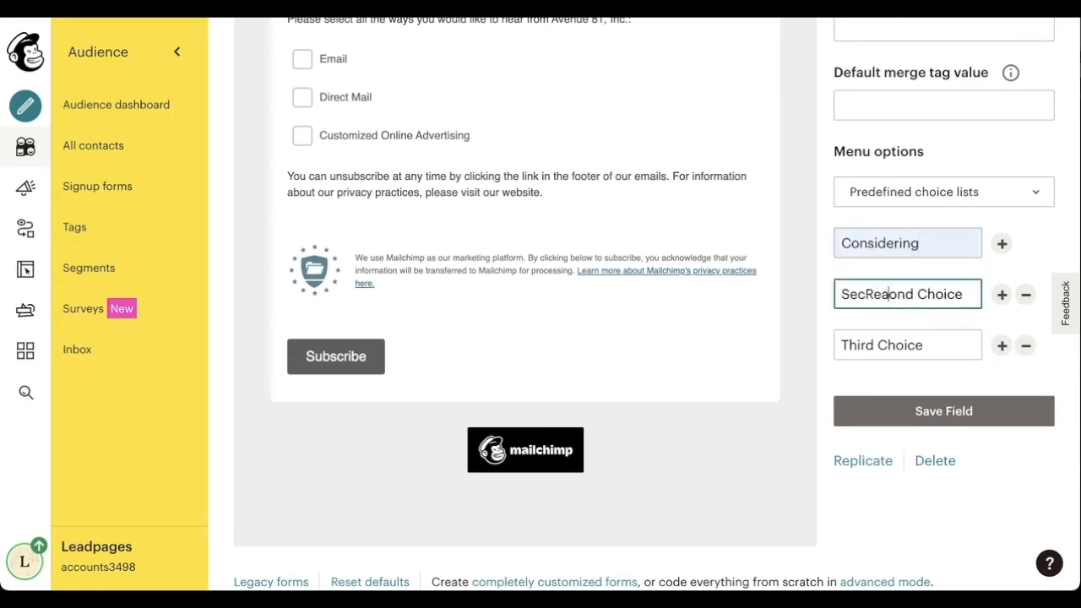
{"action": "triple_click", "coordinate": [911, 297]}
{"action": "type", "text": "Ready"}
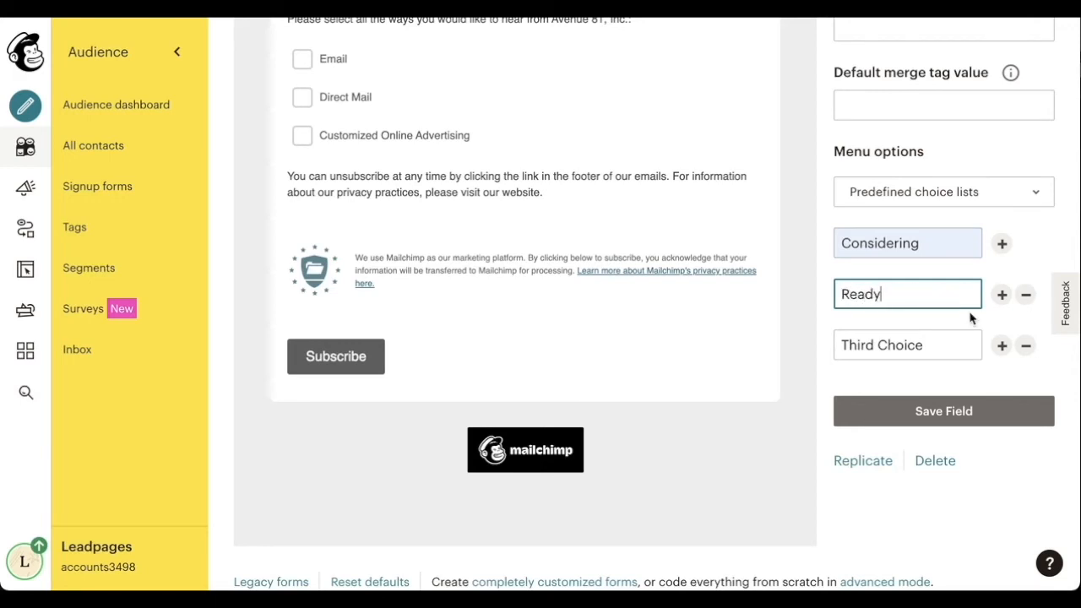
{"action": "left_click", "coordinate": [1025, 345]}
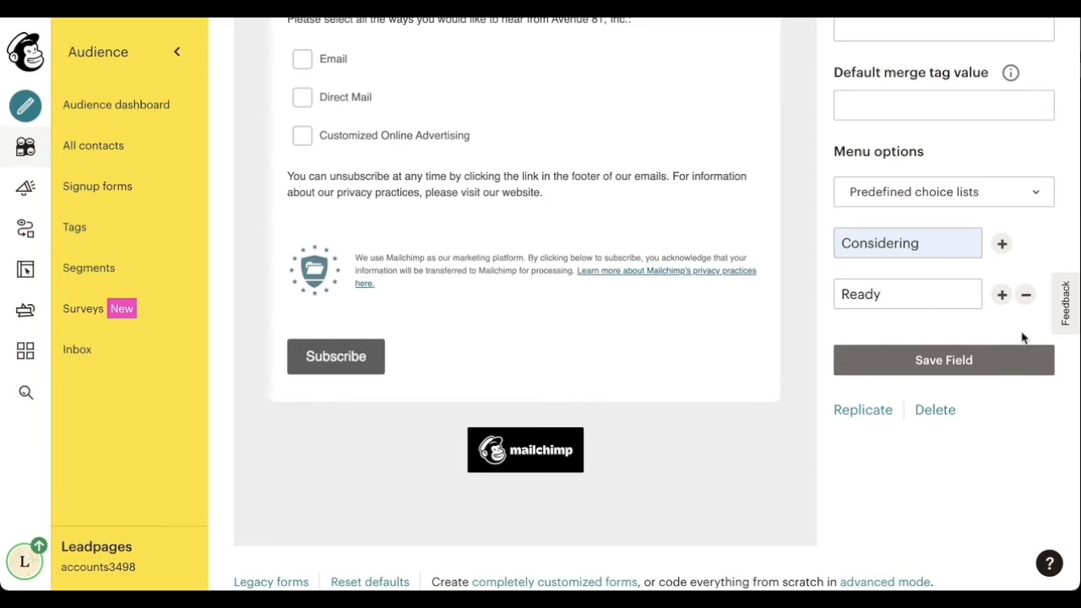
{"action": "left_click", "coordinate": [967, 360]}
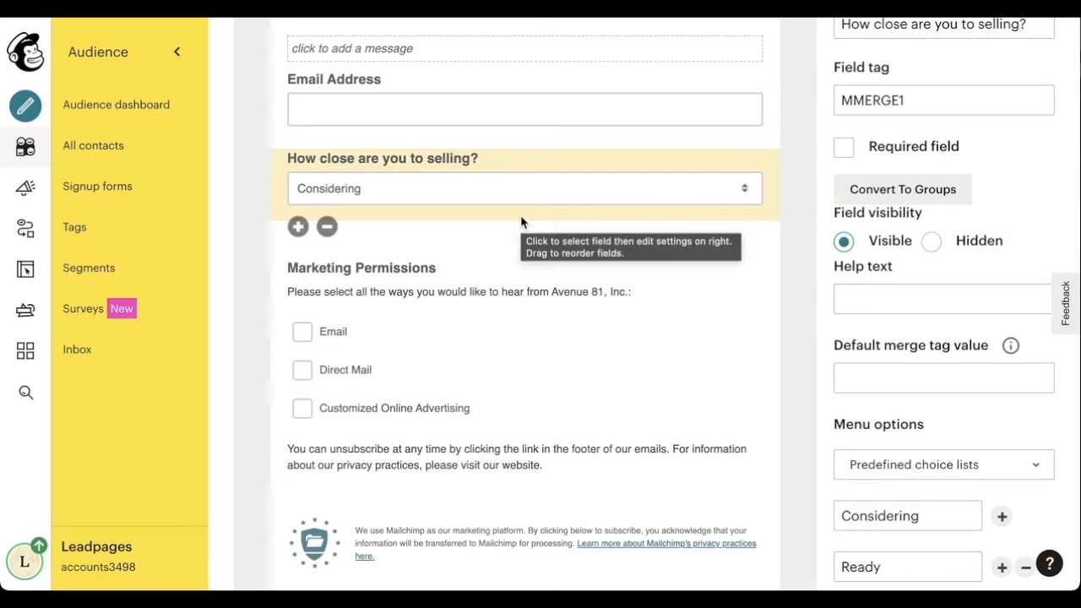
{"action": "scroll", "coordinate": [564, 227], "scroll_direction": "up", "scroll_amount": 3}
{"action": "left_click", "coordinate": [868, 170]}
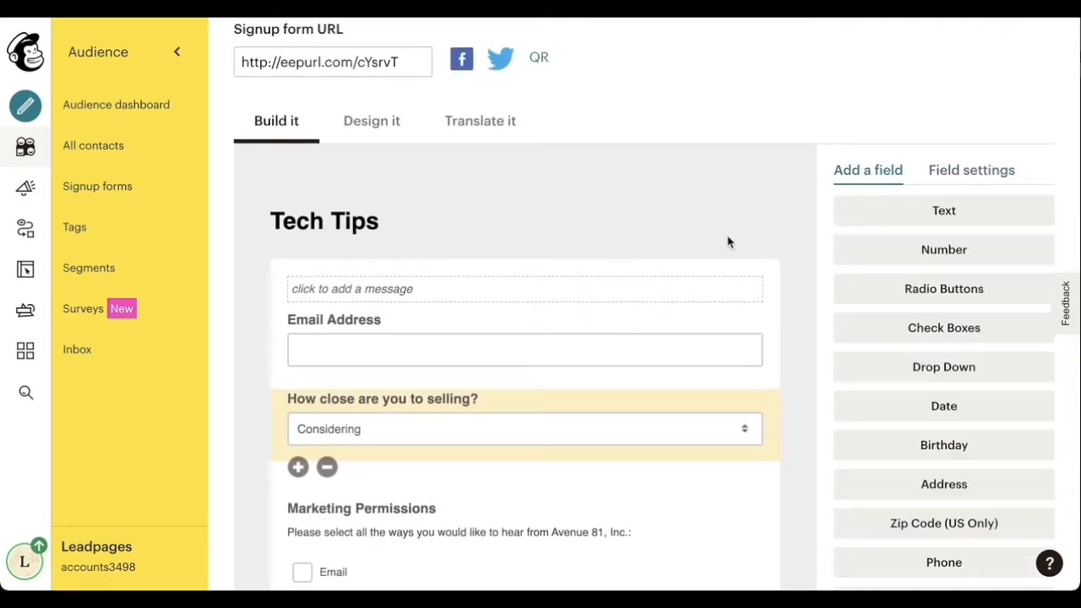
- Save a text field 'What do you think your house is worth currenty?', then open Leadpages' Mailchimp landing page
{"action": "scroll", "coordinate": [754, 234], "scroll_direction": "down", "scroll_amount": 1}
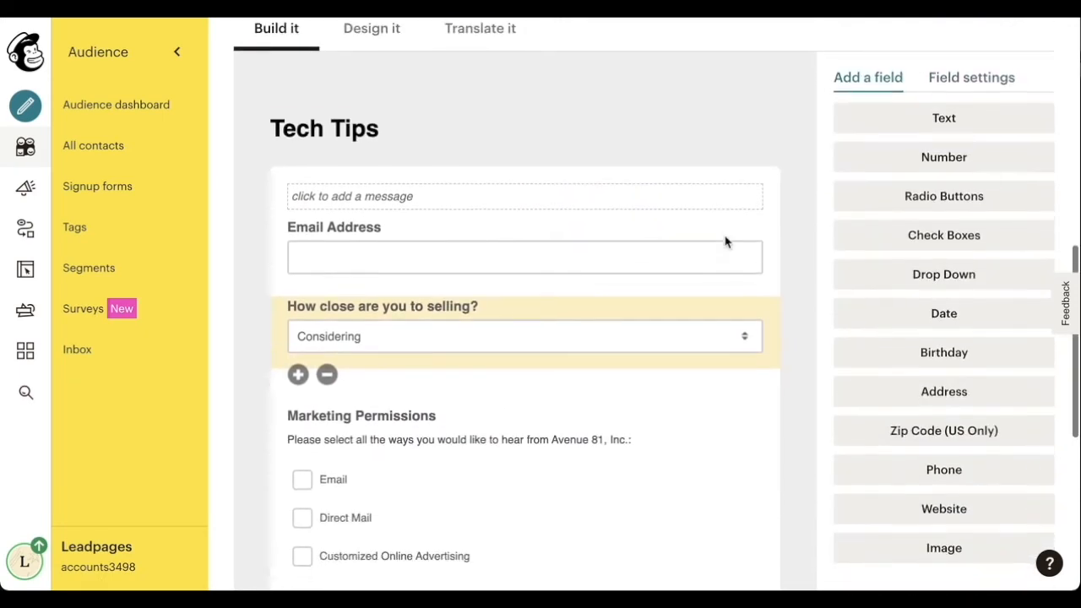
{"action": "left_click", "coordinate": [894, 130]}
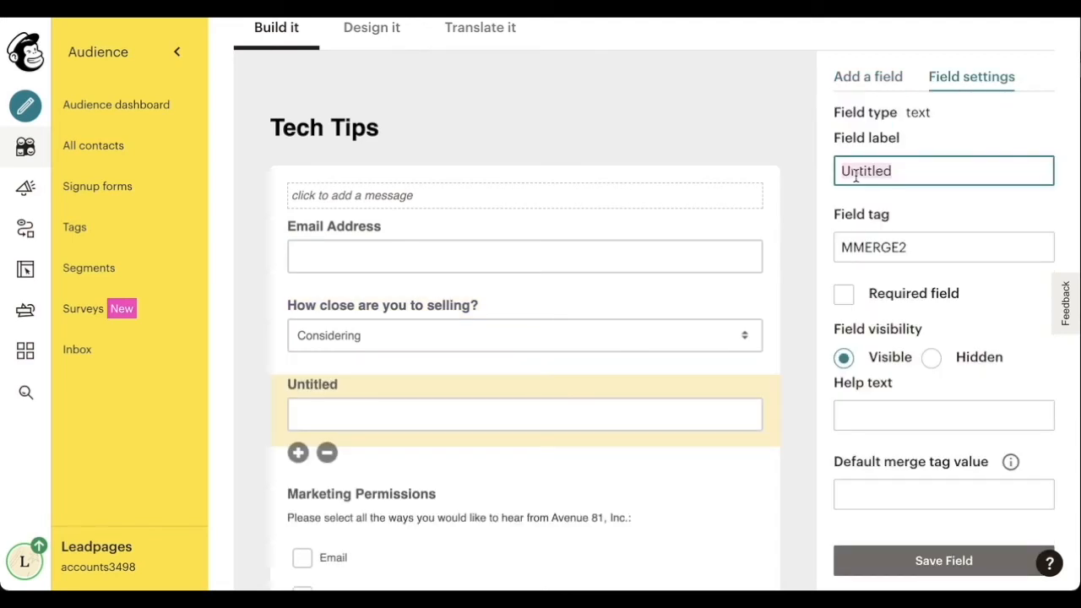
{"action": "type", "text": "What do you"}
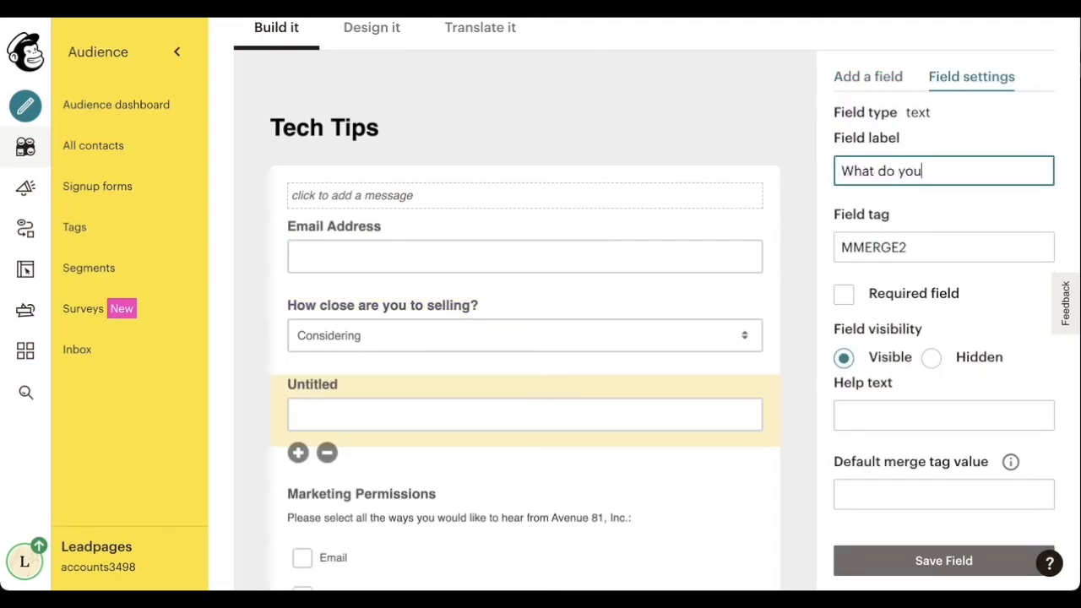
{"action": "type", "text": " think your house is w"}
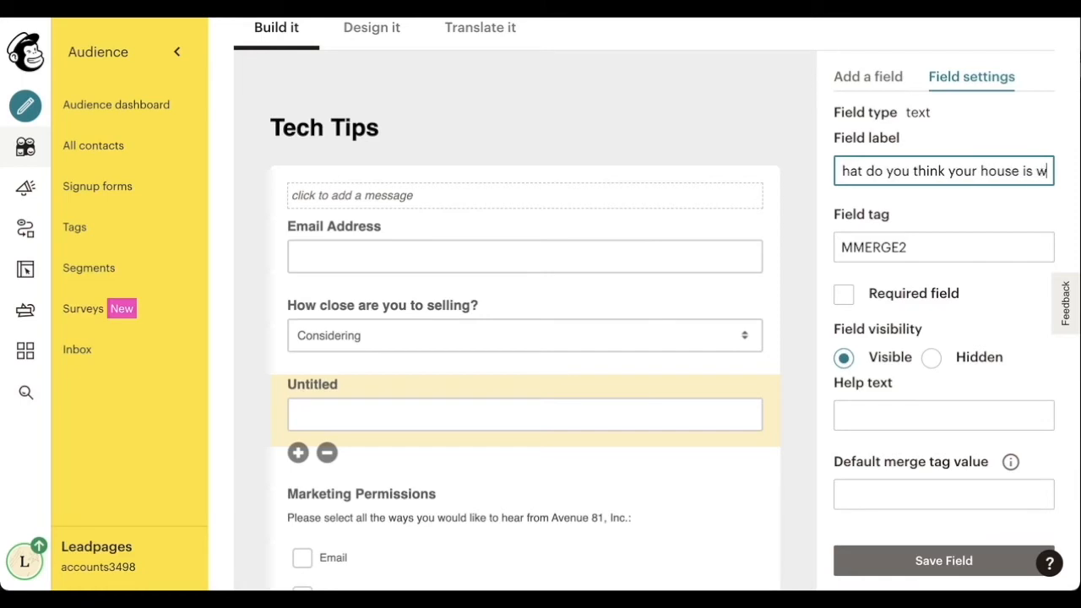
{"action": "type", "text": "orth currenty?"}
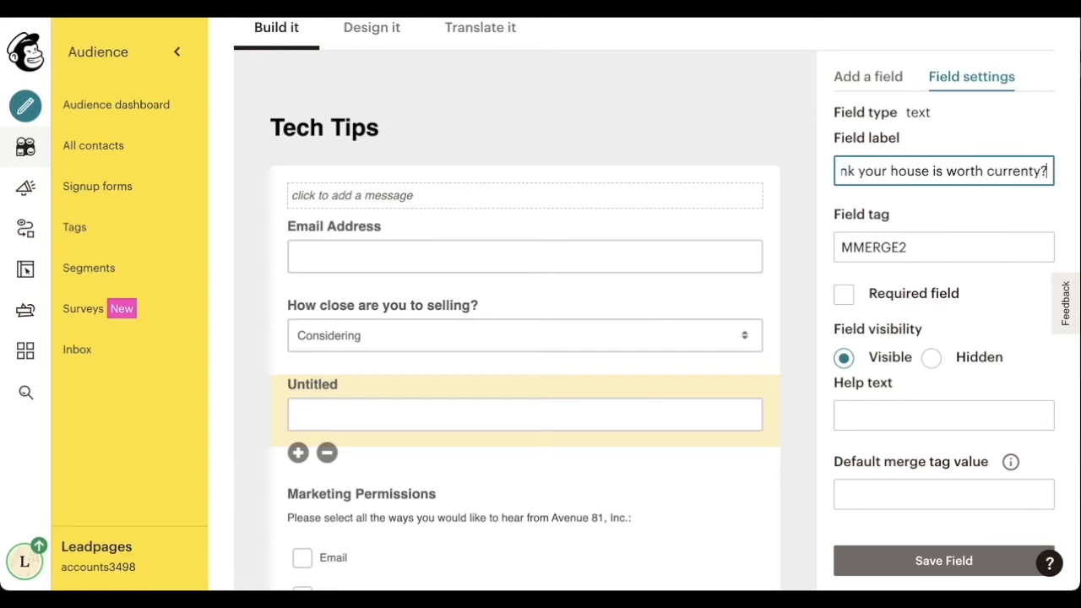
{"action": "left_click", "coordinate": [925, 563]}
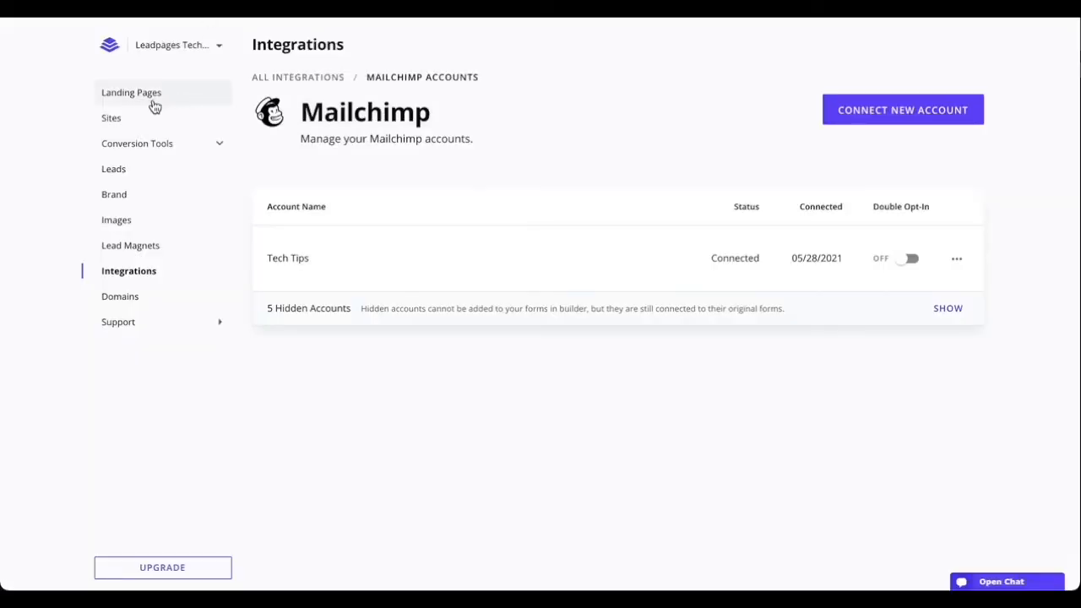
{"action": "left_click", "coordinate": [153, 104]}
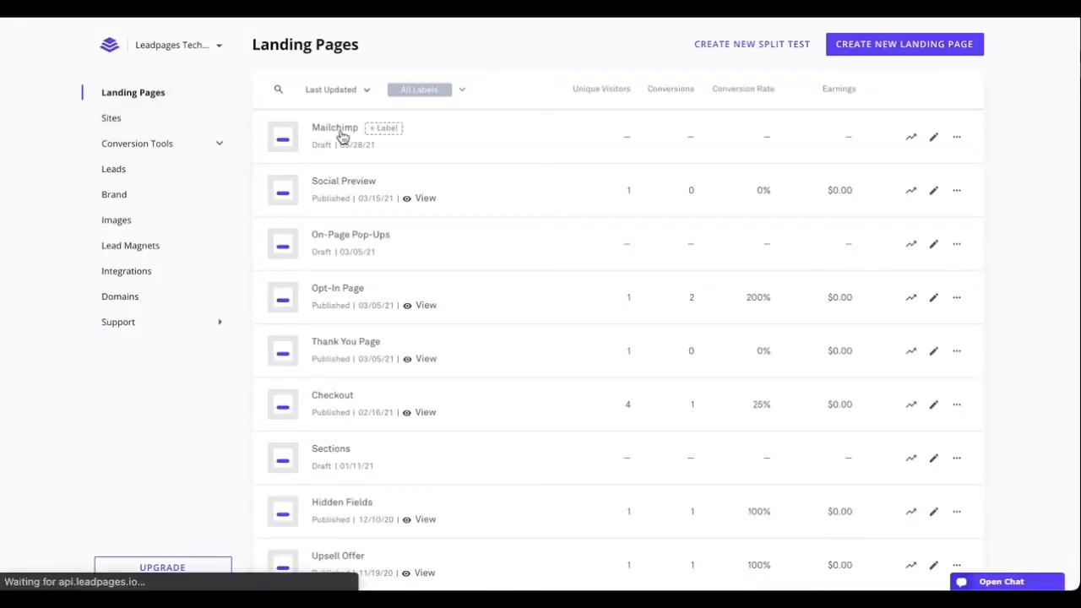
{"action": "left_click", "coordinate": [342, 137]}
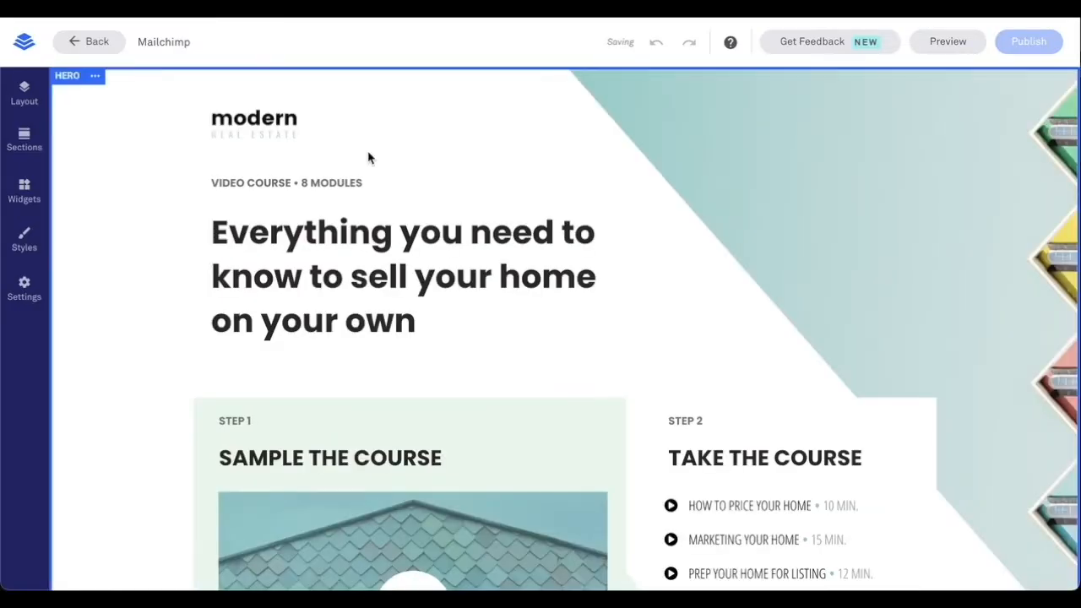
- Open the GET STARTED pop-up's form integration settings on the Mailchimp page
{"action": "scroll", "coordinate": [369, 157], "scroll_direction": "down", "scroll_amount": 5}
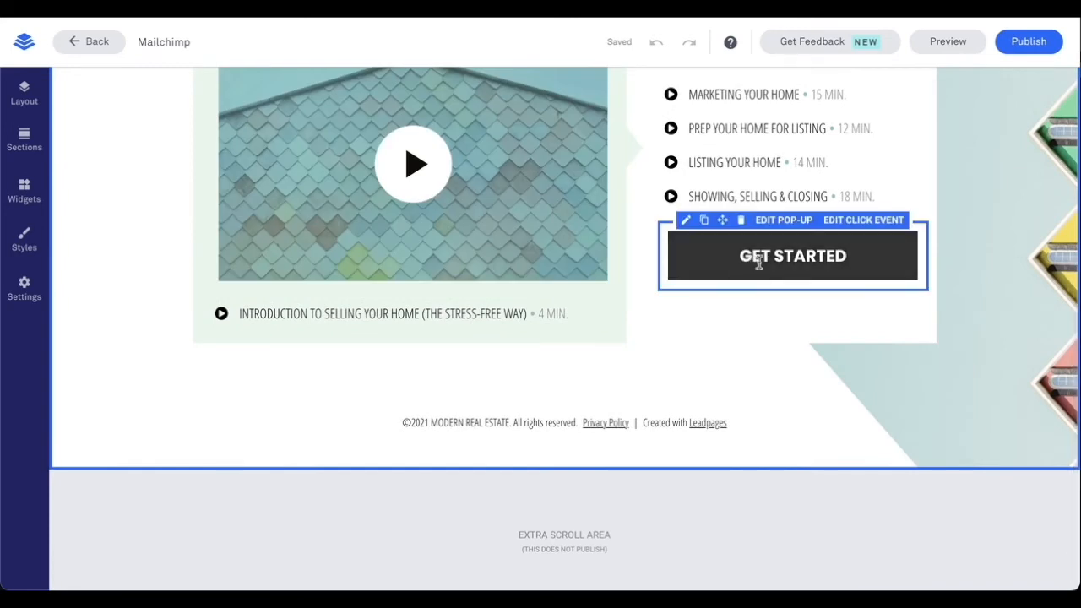
{"action": "left_click", "coordinate": [780, 222]}
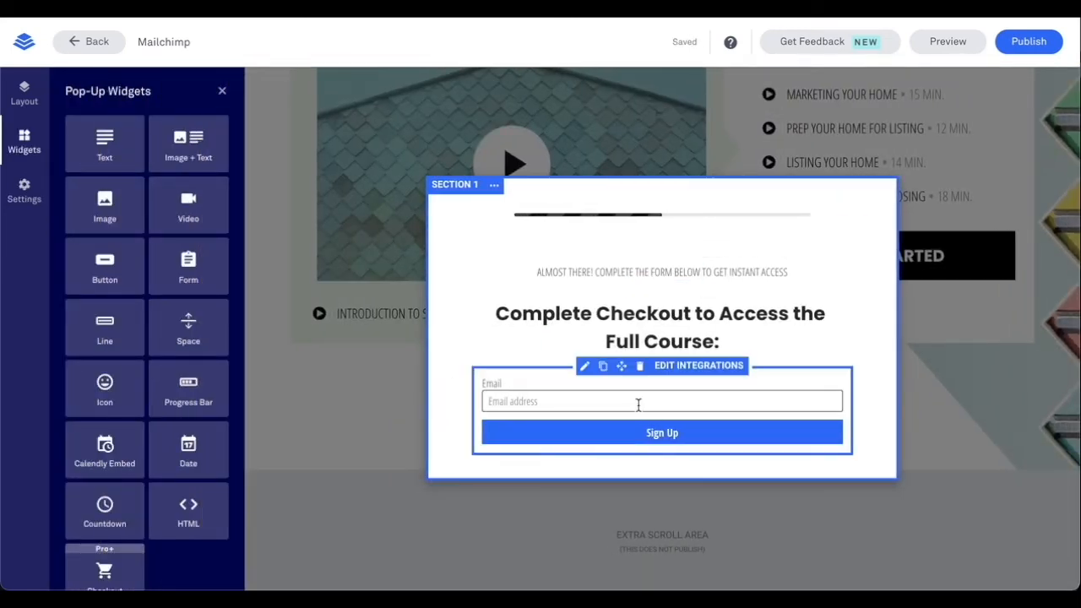
{"action": "left_click", "coordinate": [679, 367]}
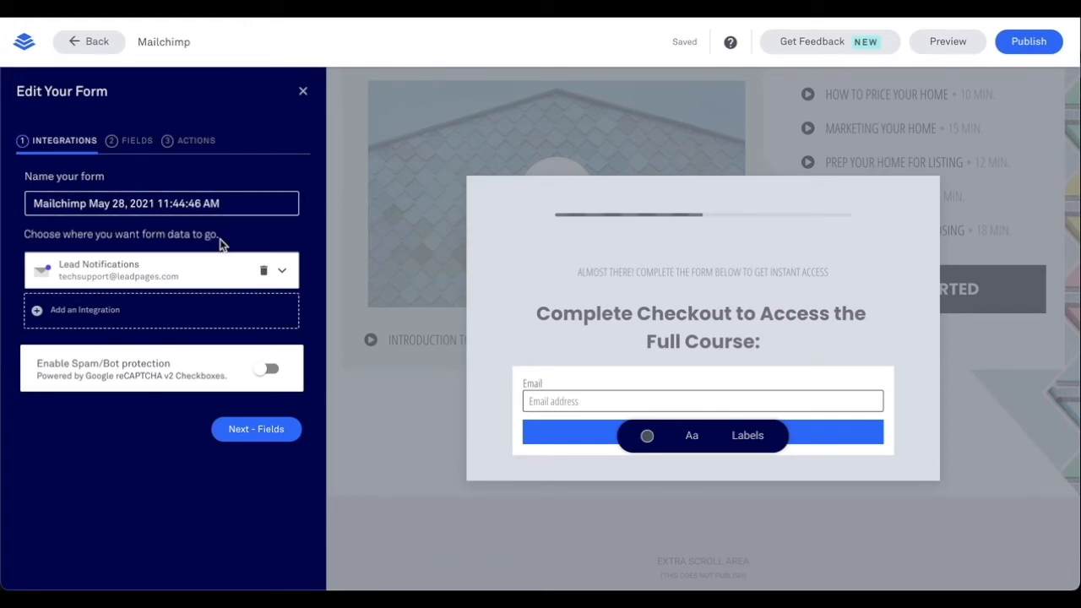
- Add the Tech Tips Mailchimp integration with the Tech Tips audience as its destination
{"action": "left_click", "coordinate": [144, 311]}
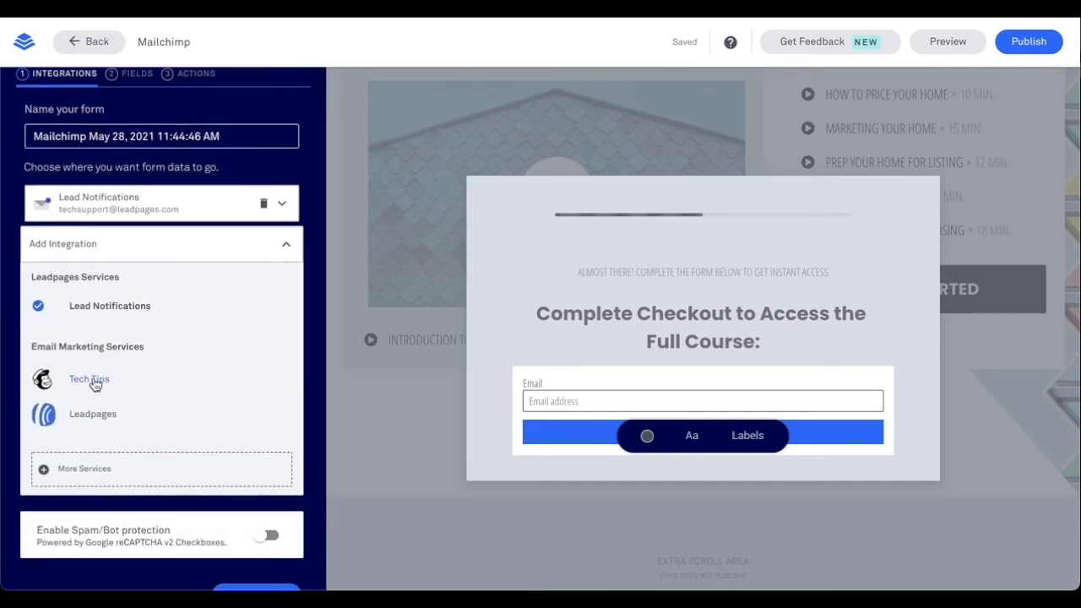
{"action": "left_click", "coordinate": [94, 379]}
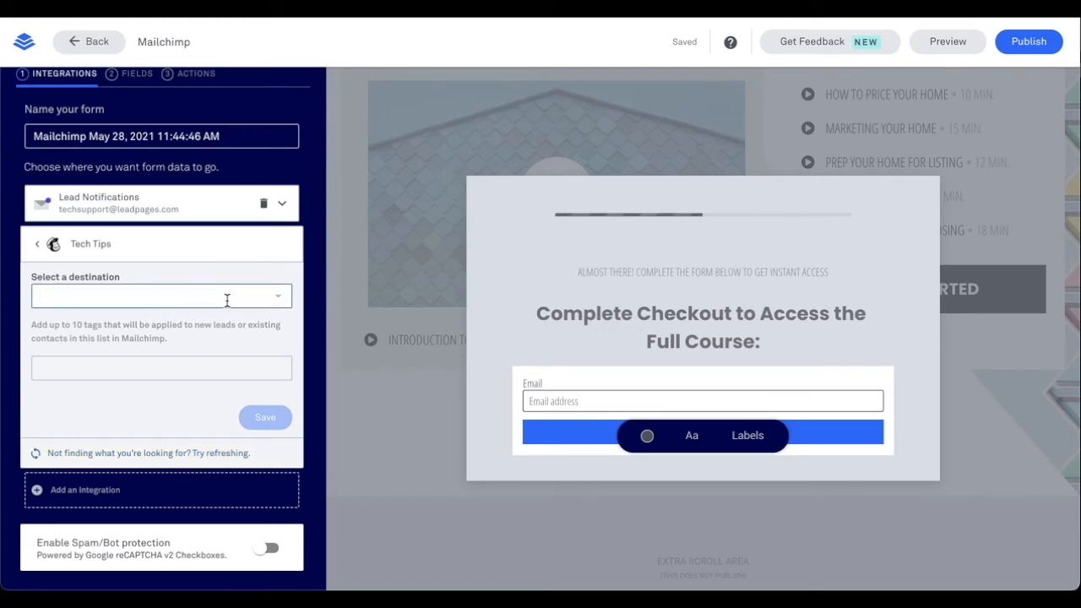
{"action": "left_click", "coordinate": [163, 294]}
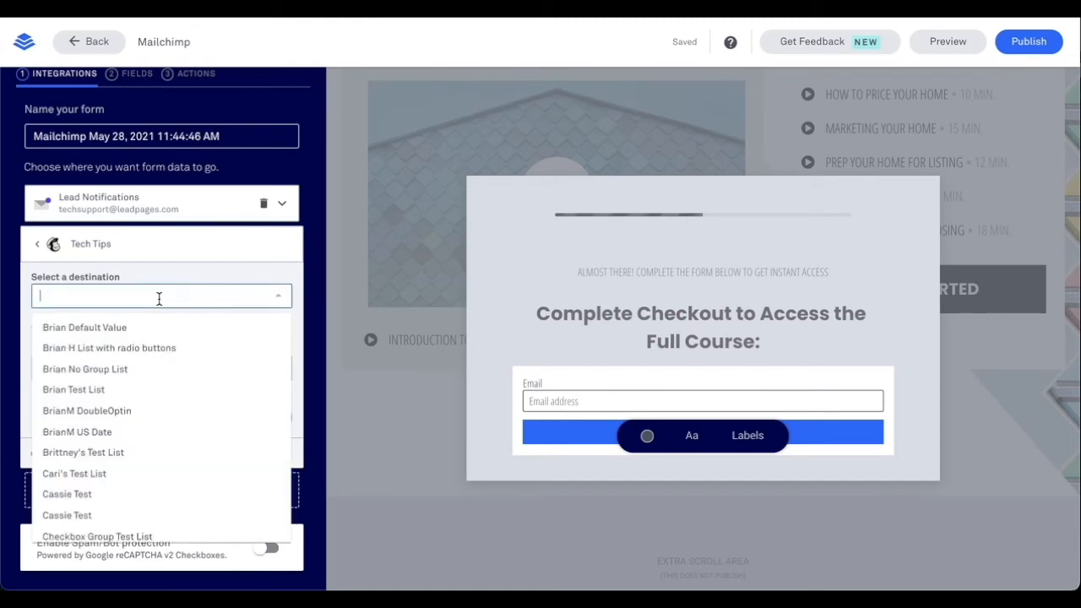
{"action": "scroll", "coordinate": [158, 393], "scroll_direction": "down", "scroll_amount": 4}
{"action": "scroll", "coordinate": [158, 393], "scroll_direction": "down", "scroll_amount": 10}
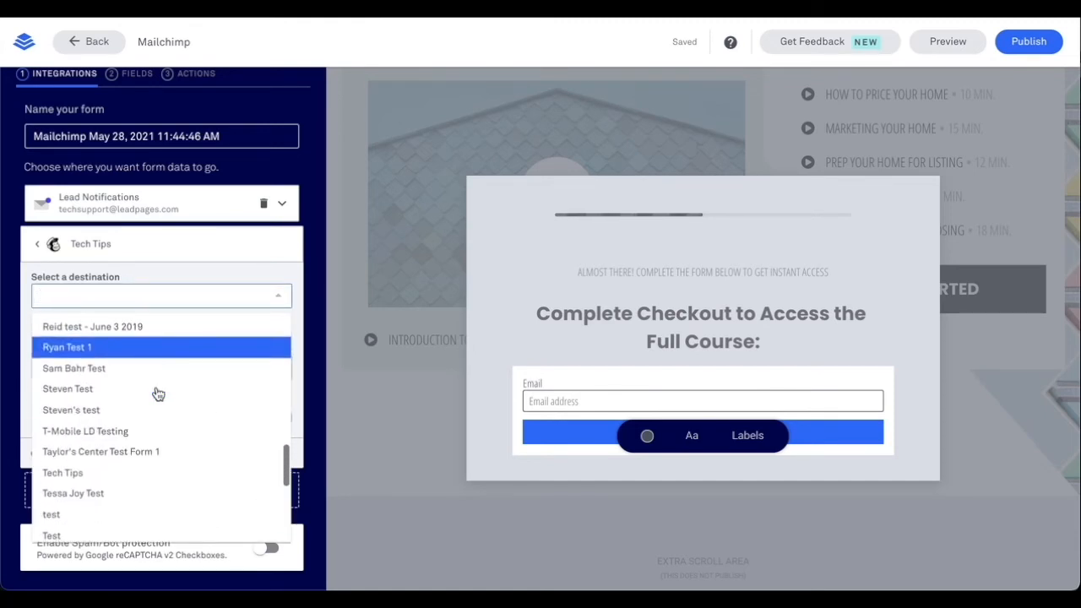
{"action": "left_click", "coordinate": [89, 472]}
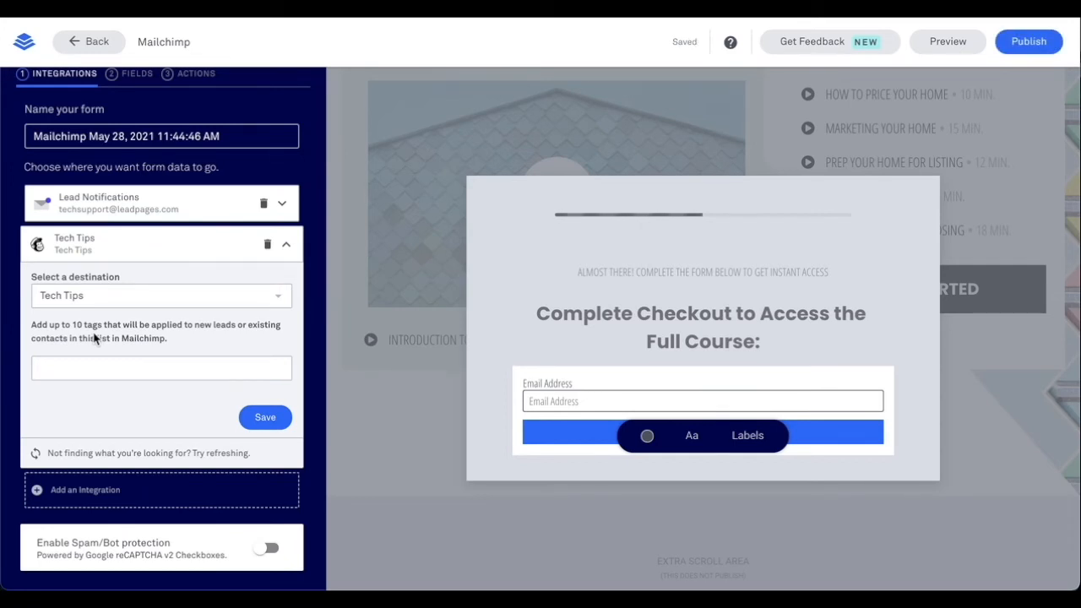
- Tag new leads with 'tech tips' and save the Tech Tips integration
{"action": "left_click", "coordinate": [93, 369]}
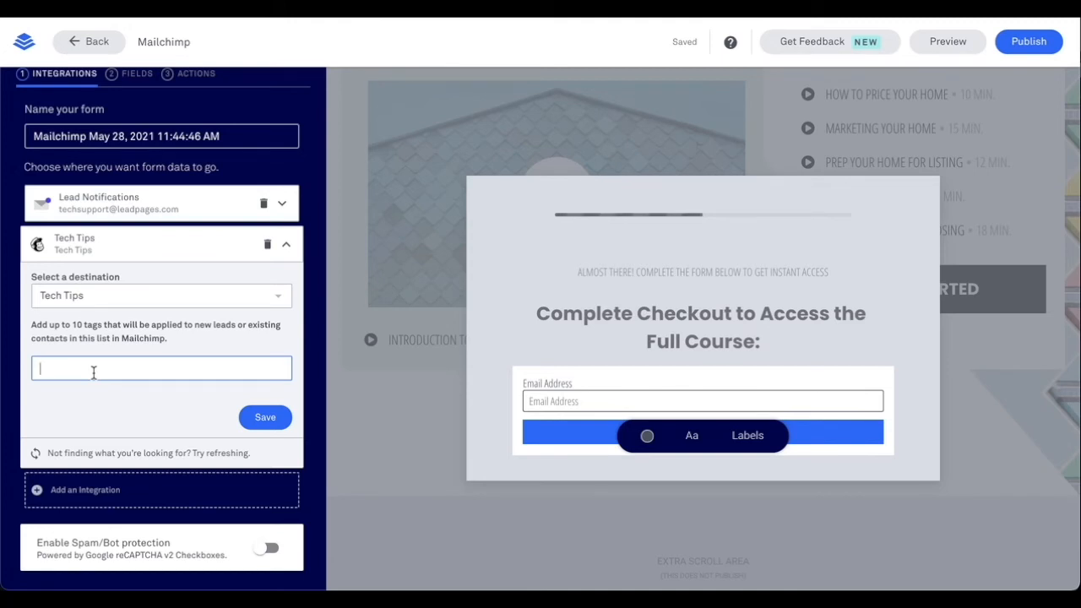
{"action": "type", "text": "tech tips"}
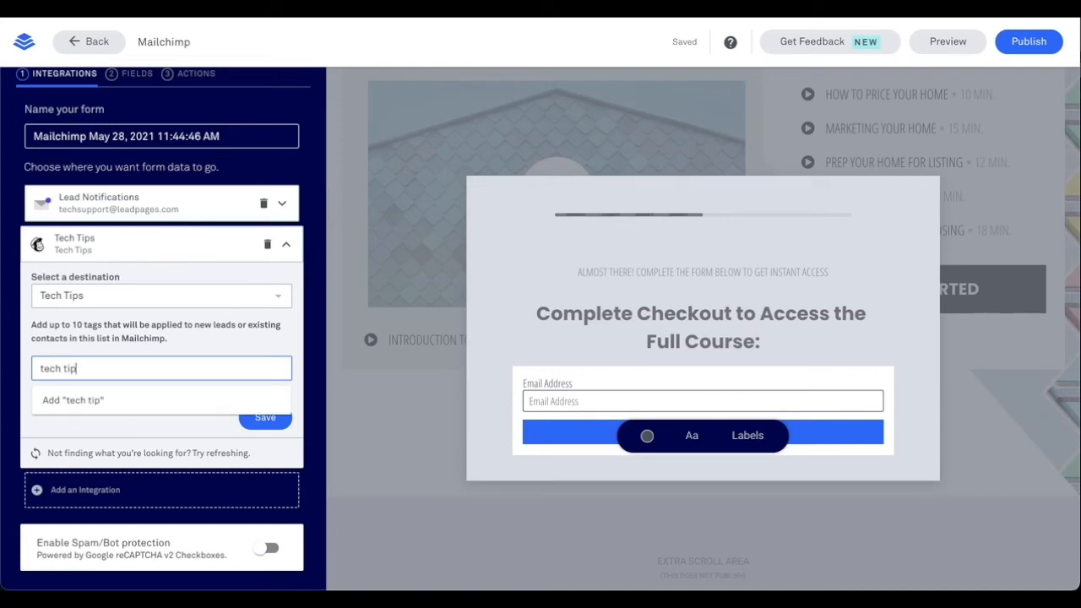
{"action": "left_click", "coordinate": [81, 401]}
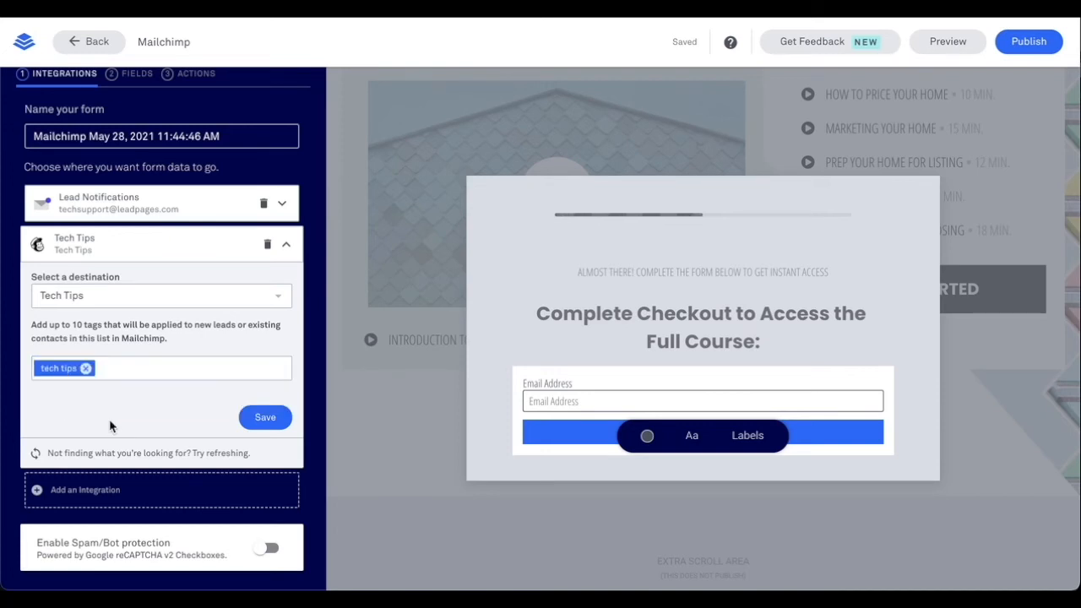
{"action": "left_click", "coordinate": [263, 419]}
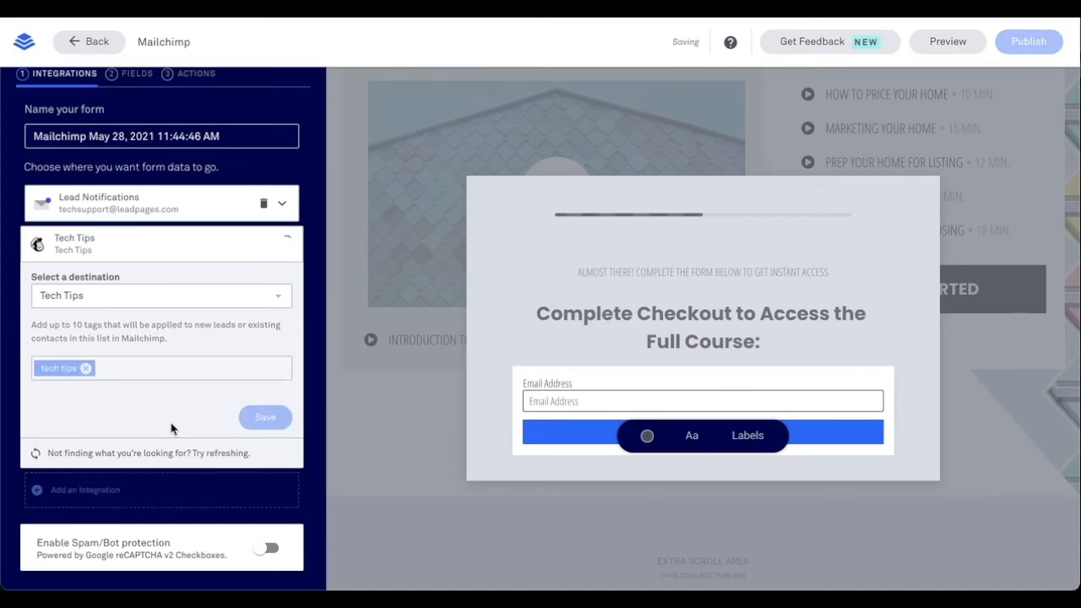
- Remove the 'tech tips' tag again, save, and delete the Lead Notifications integration
{"action": "left_click", "coordinate": [290, 248]}
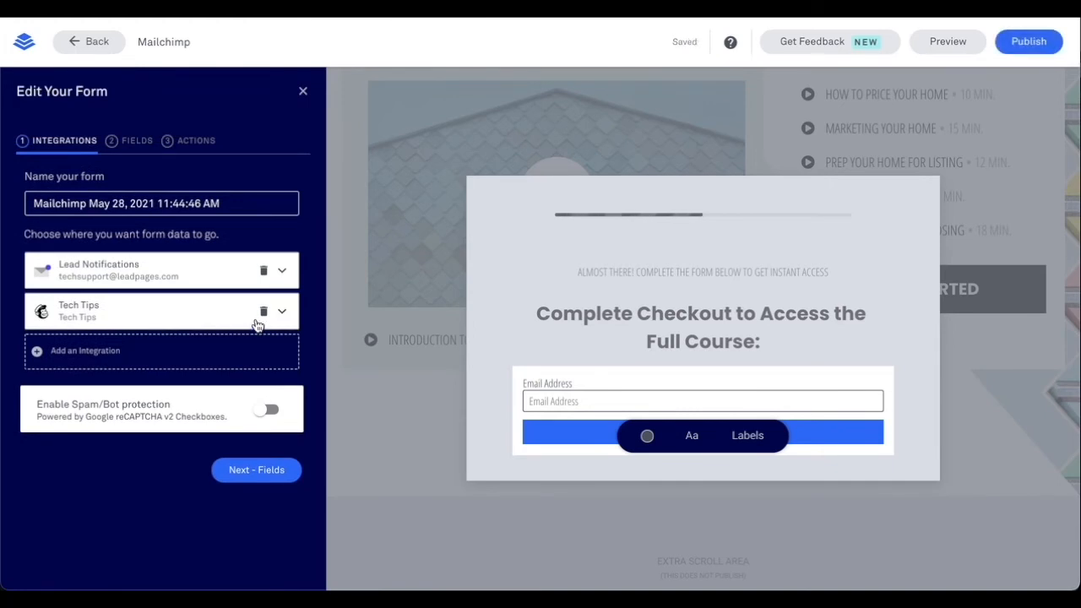
{"action": "left_click", "coordinate": [193, 324]}
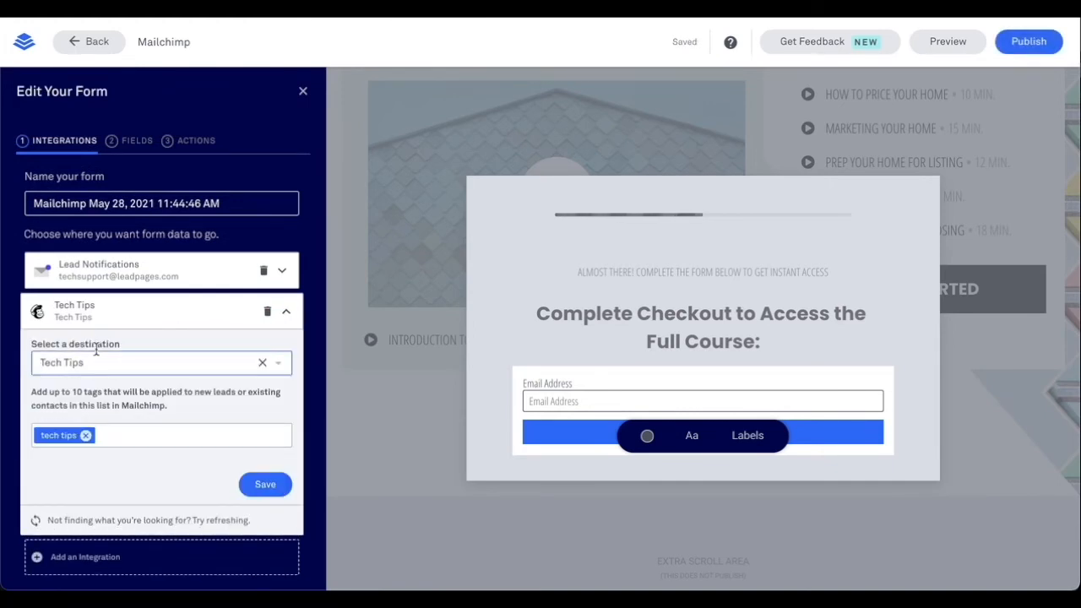
{"action": "left_click", "coordinate": [86, 435]}
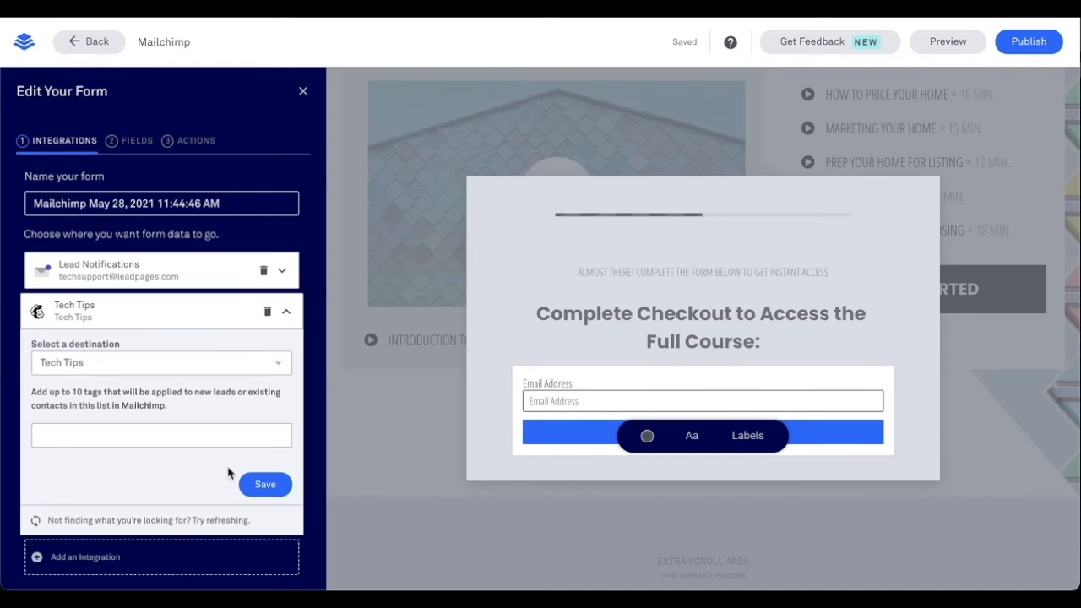
{"action": "left_click", "coordinate": [261, 484]}
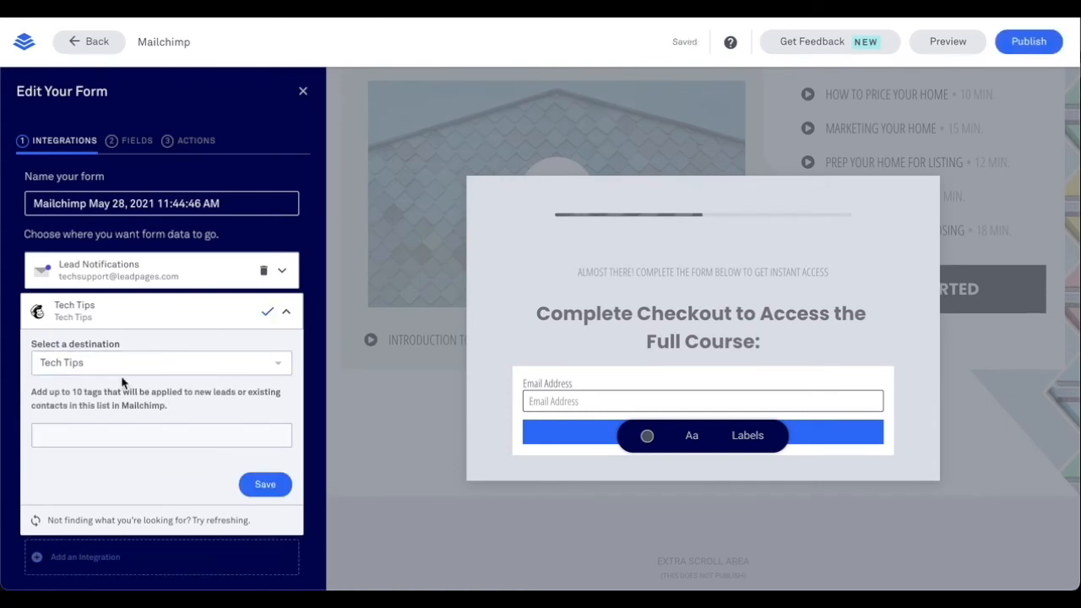
{"action": "left_click", "coordinate": [283, 313]}
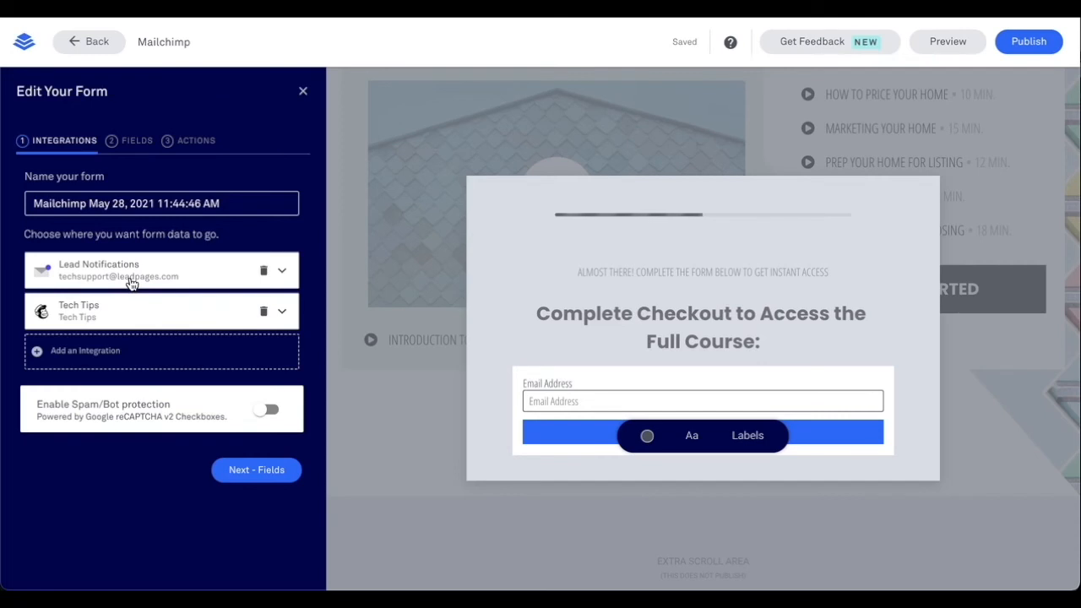
{"action": "left_click", "coordinate": [263, 270]}
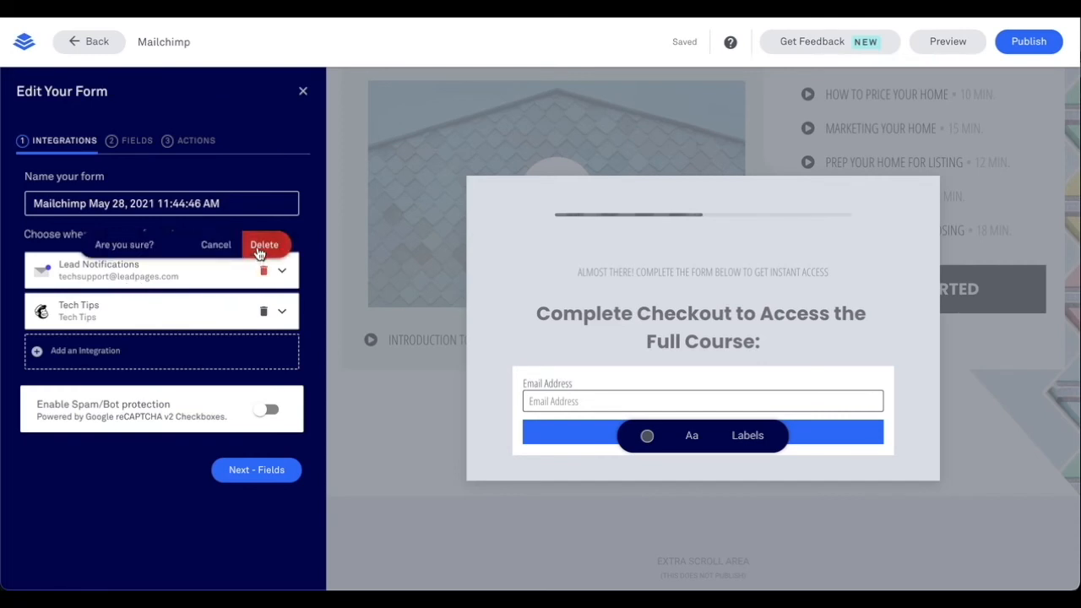
{"action": "left_click", "coordinate": [261, 245]}
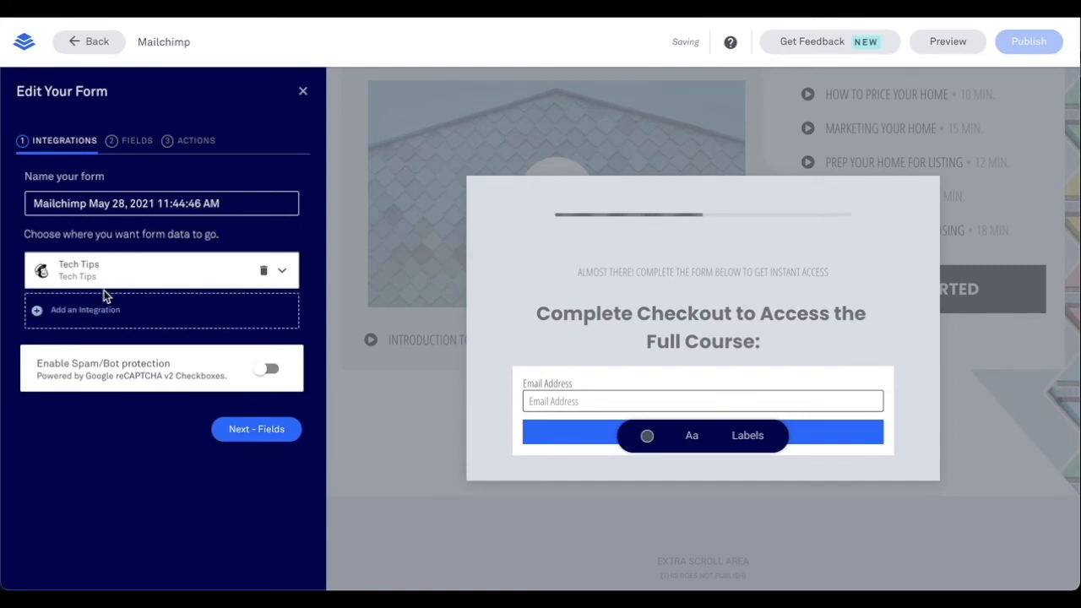
- Add the 'How close are you to selling?' dropdown field to the pop-up form
{"action": "left_click", "coordinate": [234, 433]}
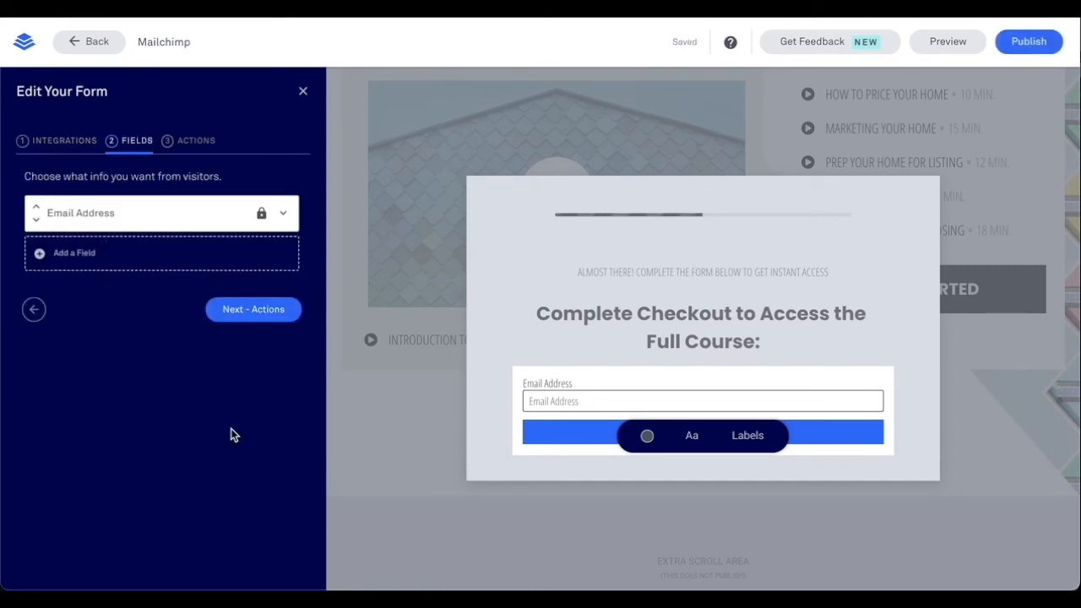
{"action": "left_click", "coordinate": [93, 260]}
{"action": "left_click", "coordinate": [59, 337]}
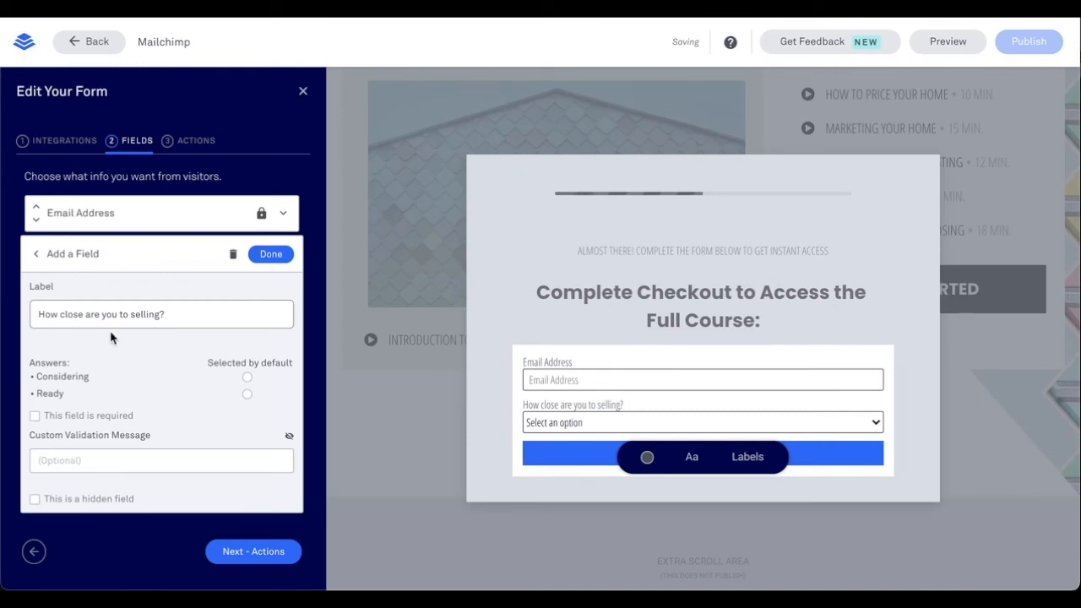
{"action": "left_click", "coordinate": [271, 255]}
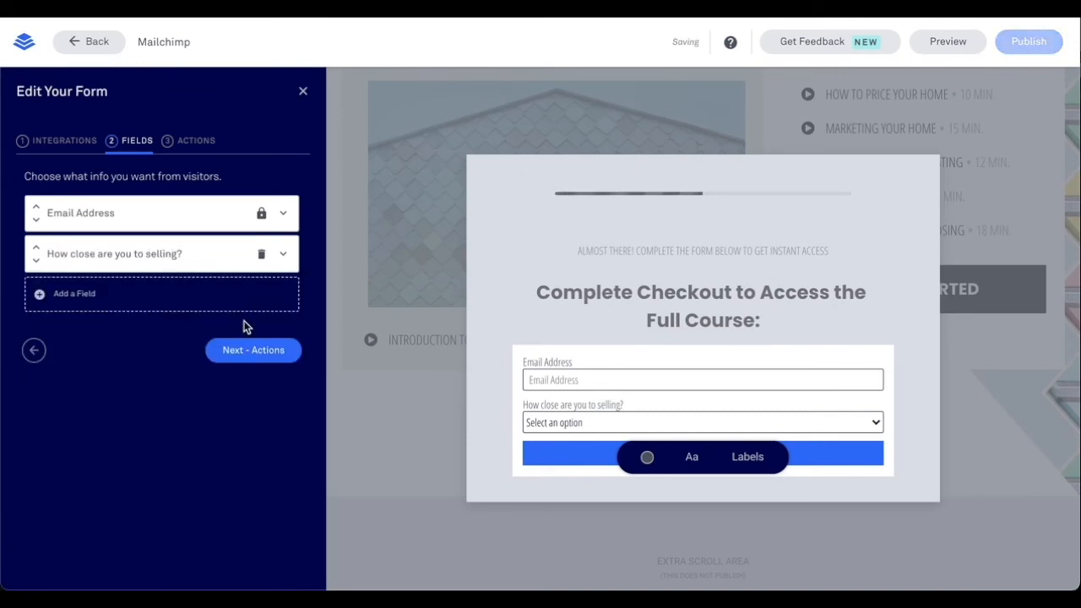
- Add the house-worth text field and move it above the selling question
{"action": "left_click", "coordinate": [118, 306]}
{"action": "left_click", "coordinate": [61, 372]}
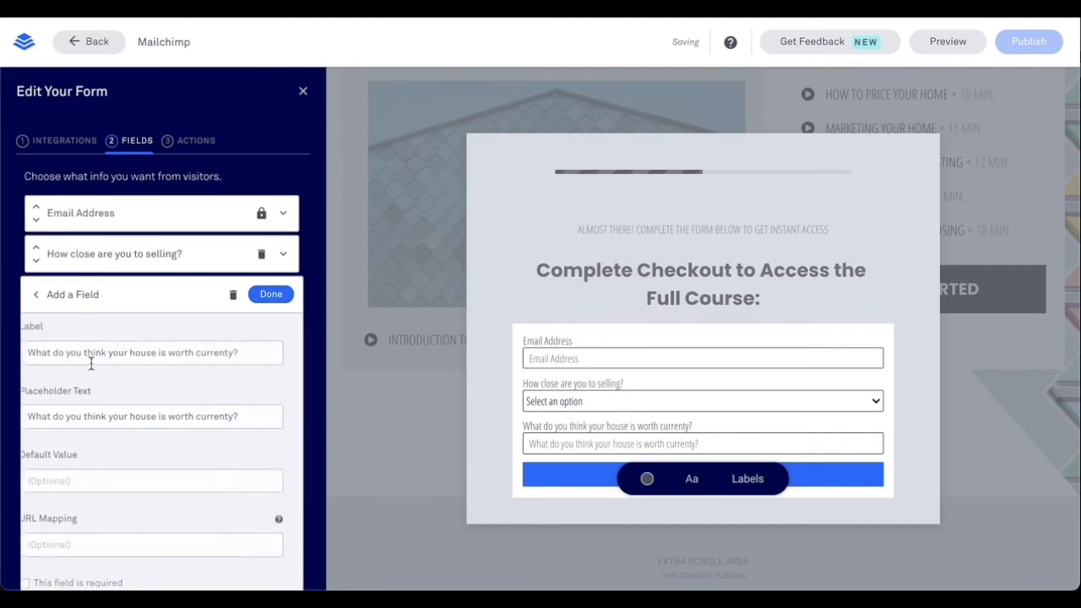
{"action": "left_click", "coordinate": [271, 294]}
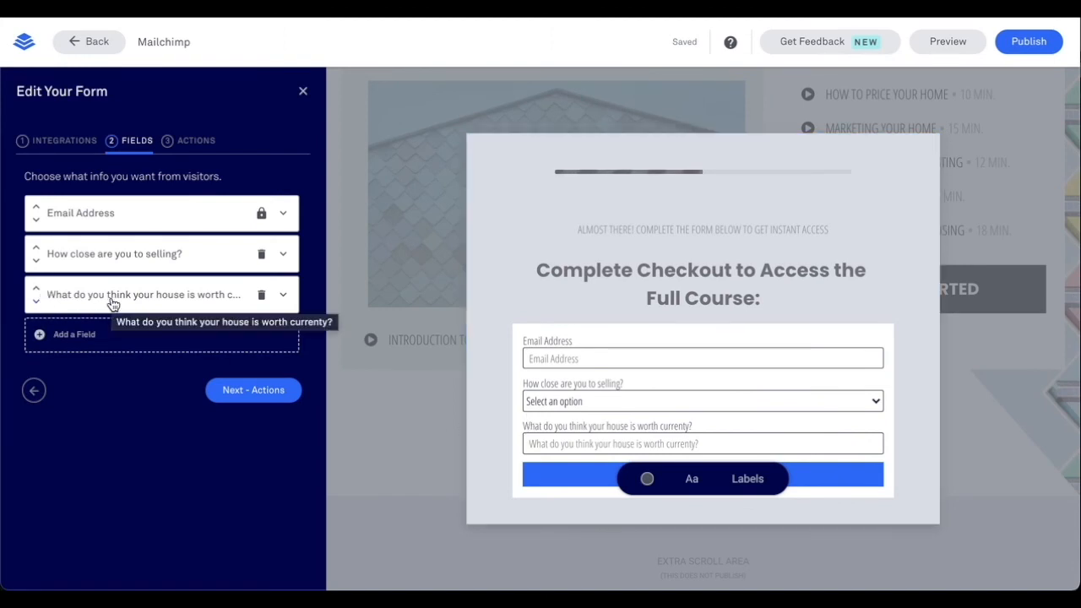
{"action": "left_click", "coordinate": [35, 289]}
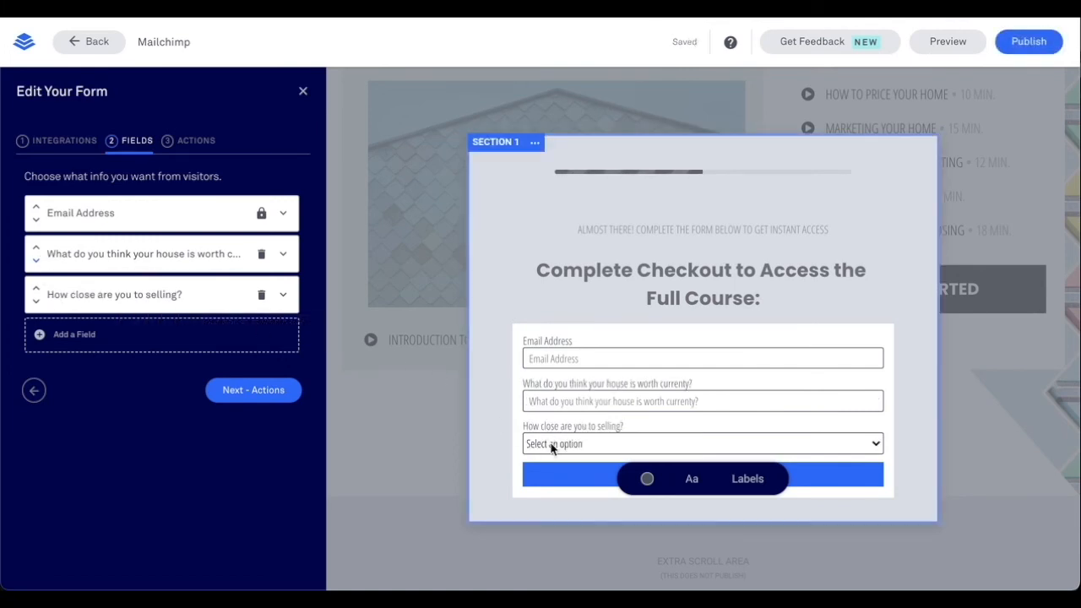
{"action": "left_click", "coordinate": [272, 394]}
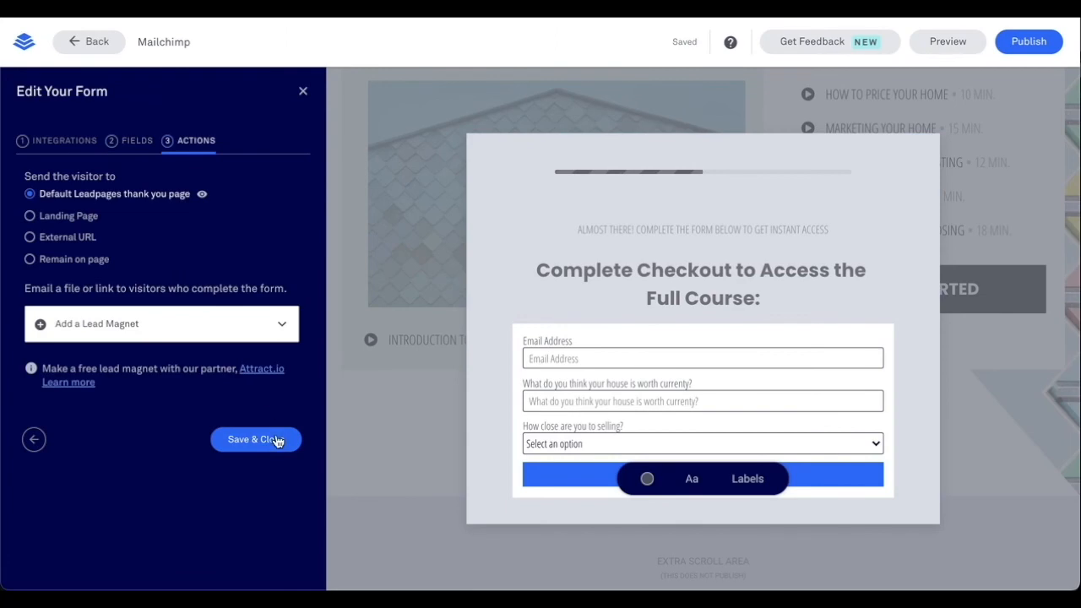
- Save the form and publish the page at lp-techtips.lpages.co/mailchimp
{"action": "left_click", "coordinate": [274, 441]}
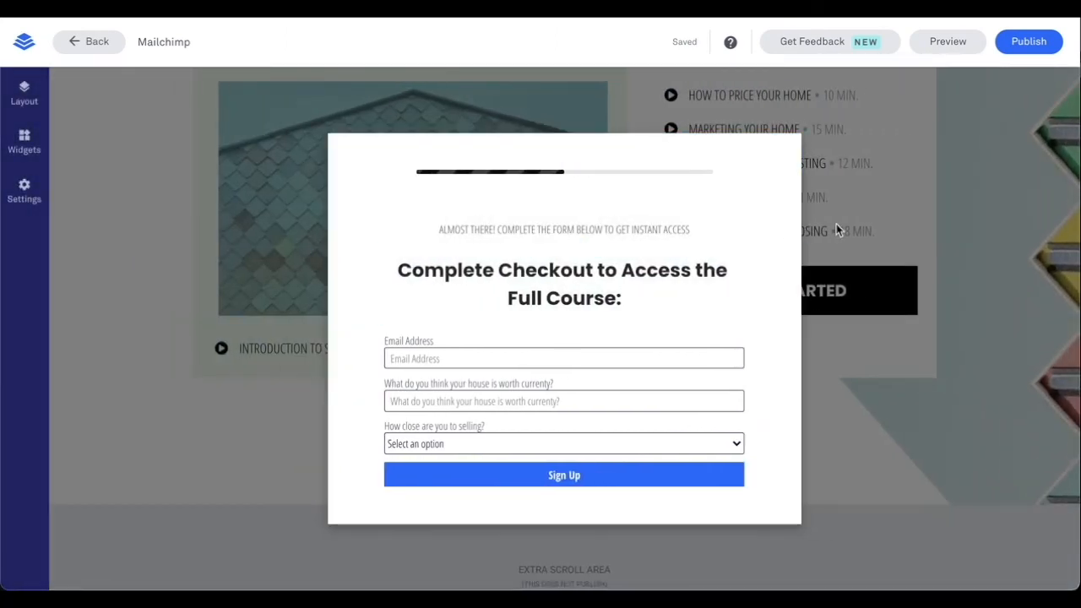
{"action": "left_click", "coordinate": [1029, 44]}
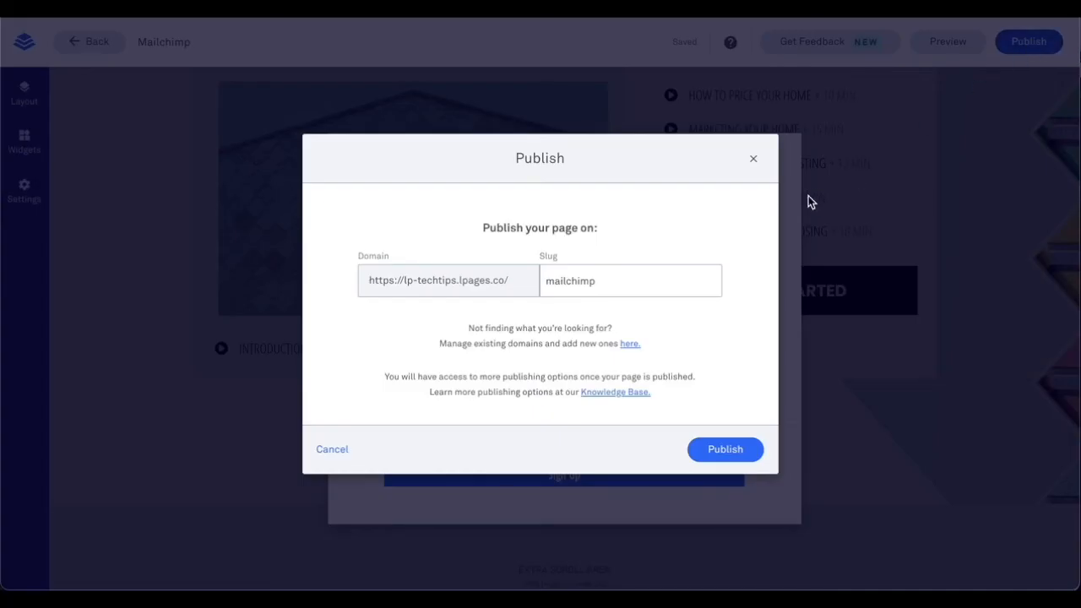
{"action": "left_click", "coordinate": [731, 450]}
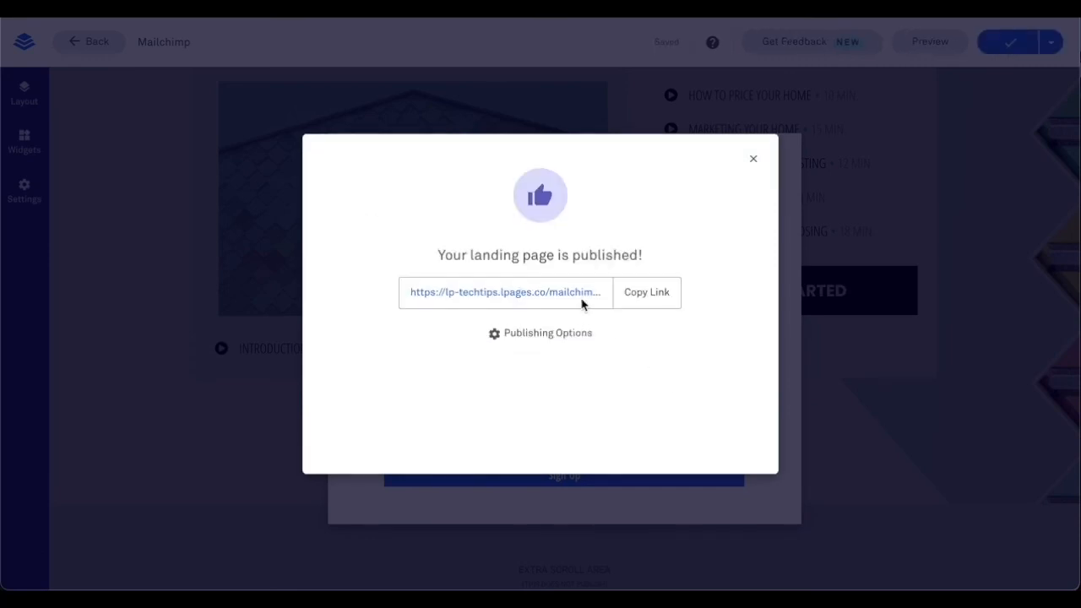
{"action": "left_click", "coordinate": [575, 293]}
- Submit a test signup on the live pop-up with a test email, $123,000 house worth and Considering
{"action": "scroll", "coordinate": [575, 295], "scroll_direction": "down", "scroll_amount": 5}
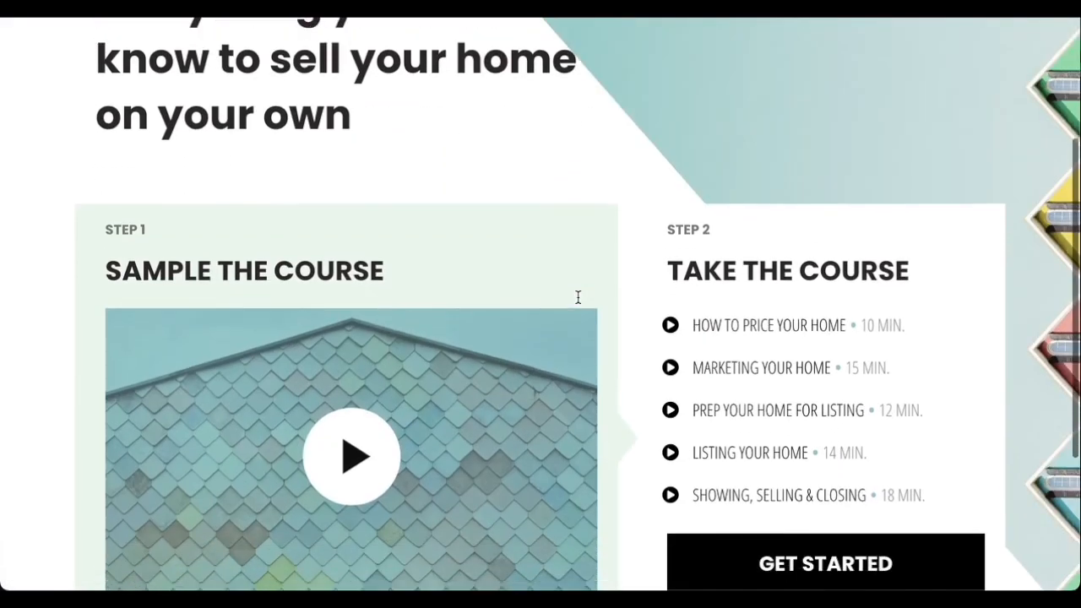
{"action": "left_click", "coordinate": [759, 403]}
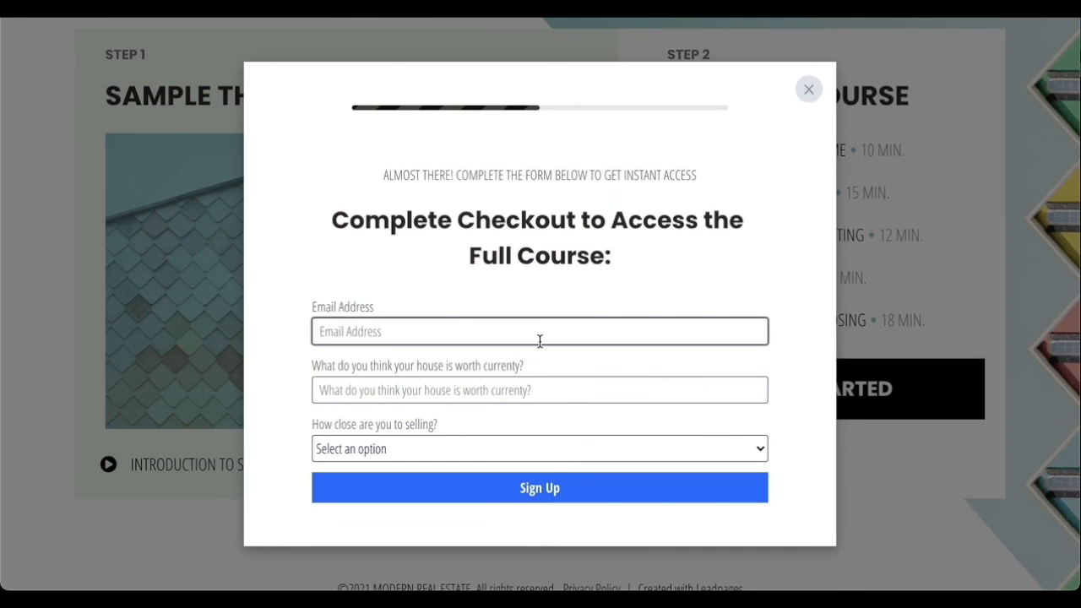
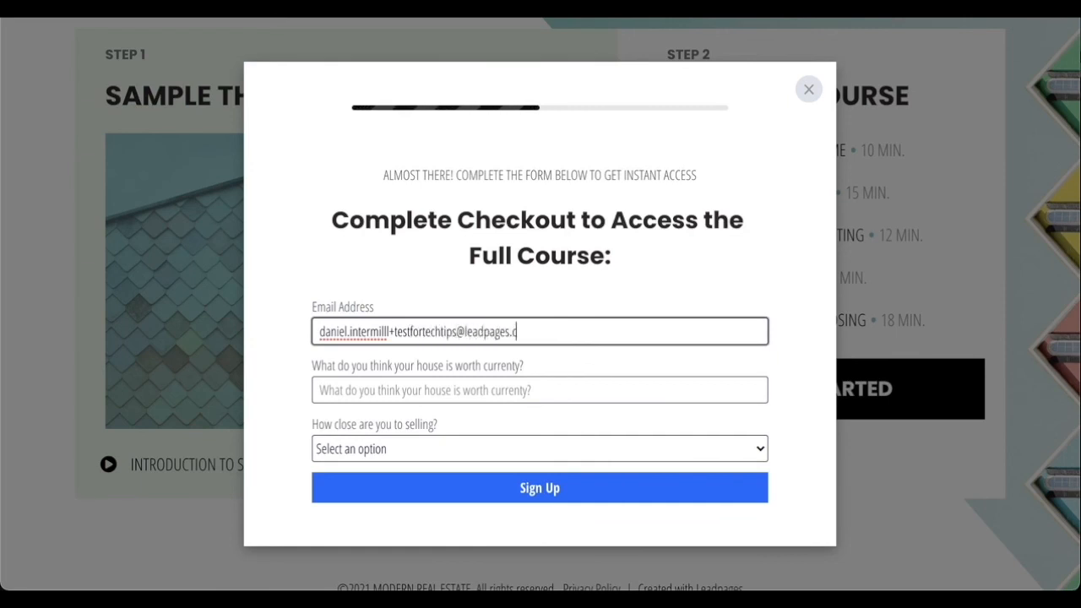
{"action": "key", "text": "Tab"}
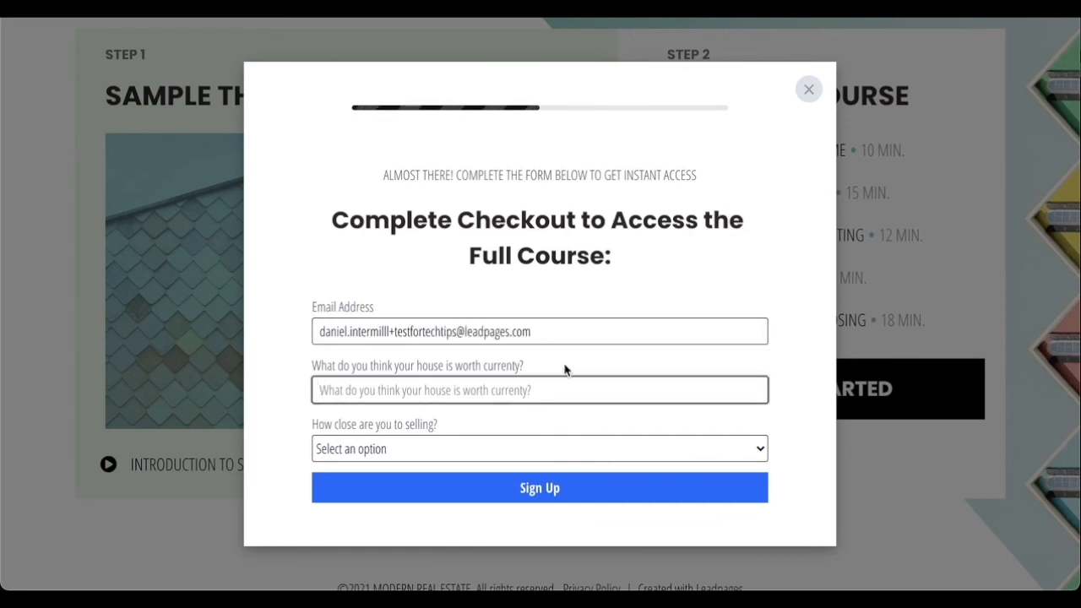
{"action": "type", "text": "$123,000"}
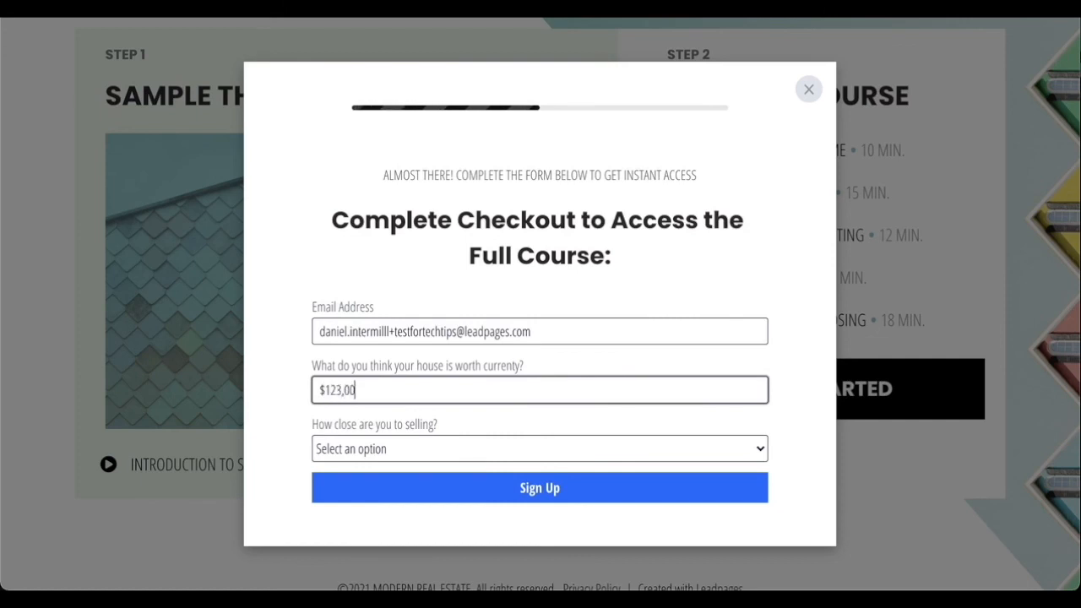
{"action": "left_click", "coordinate": [490, 451]}
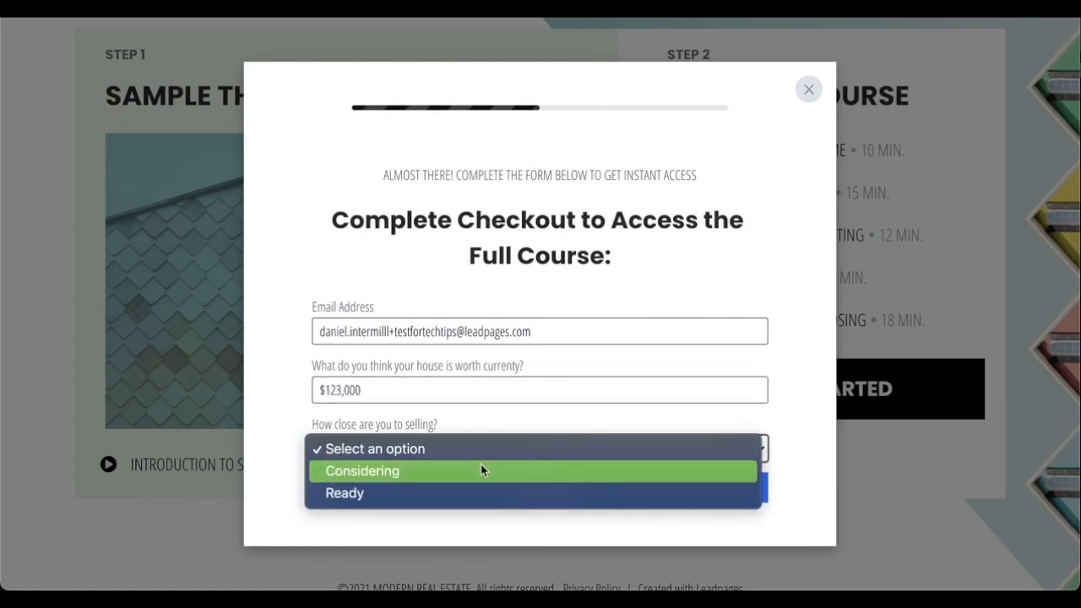
{"action": "left_click", "coordinate": [481, 468]}
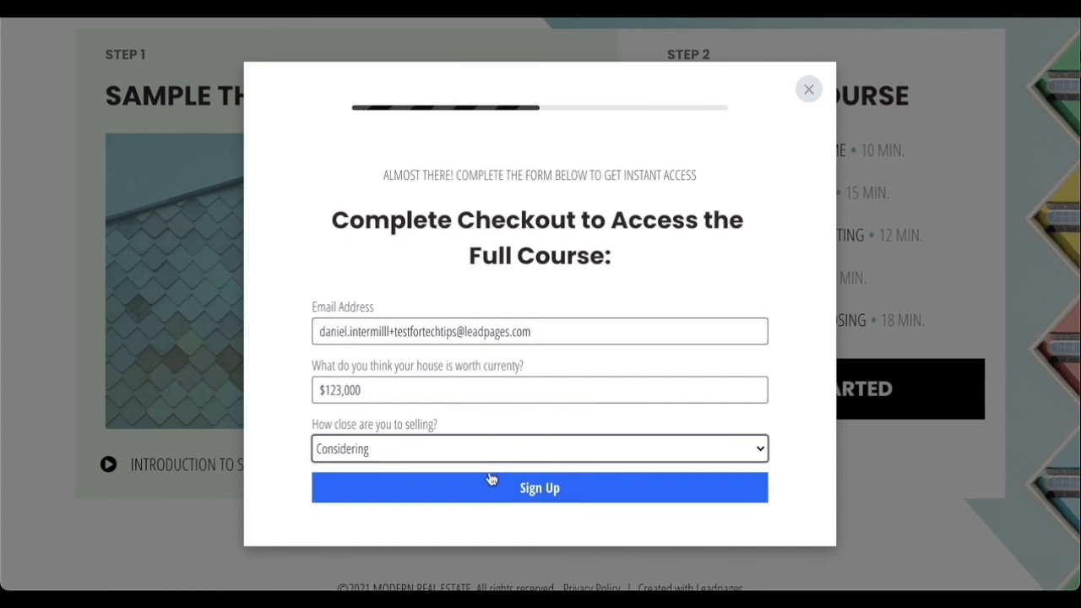
{"action": "left_click", "coordinate": [495, 487]}
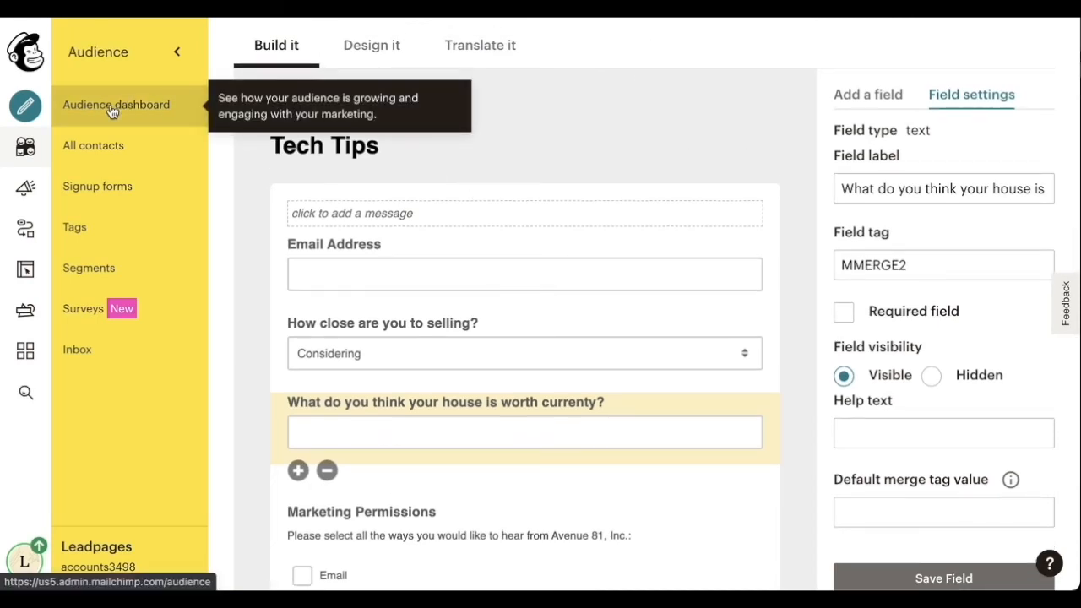
- Open the newest Tech Tips contact's profile to check Considering and $123,000 were recorded
{"action": "left_click", "coordinate": [110, 108]}
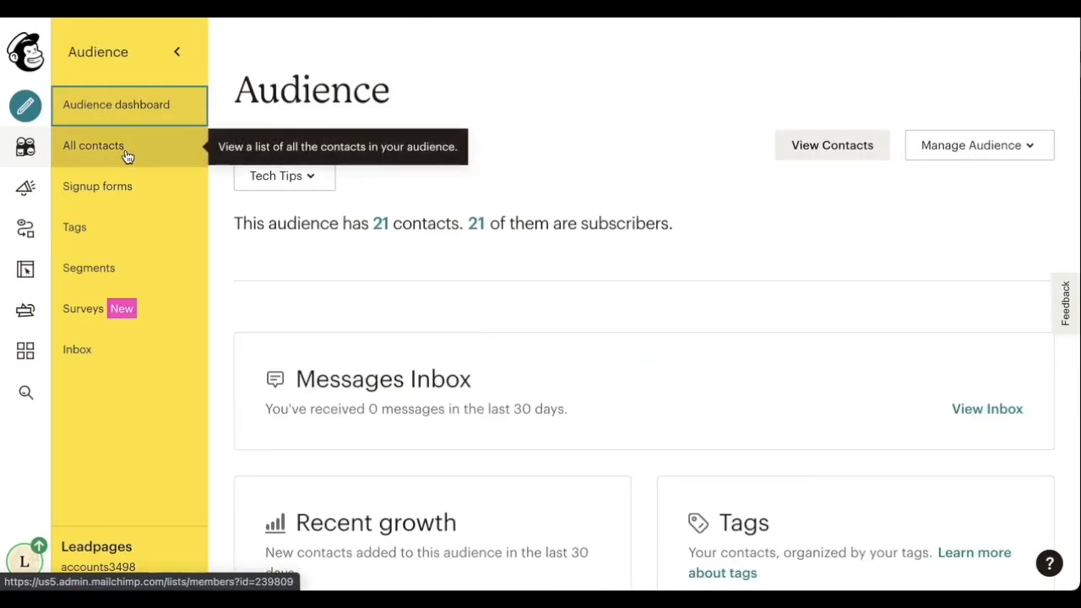
{"action": "left_click", "coordinate": [815, 157]}
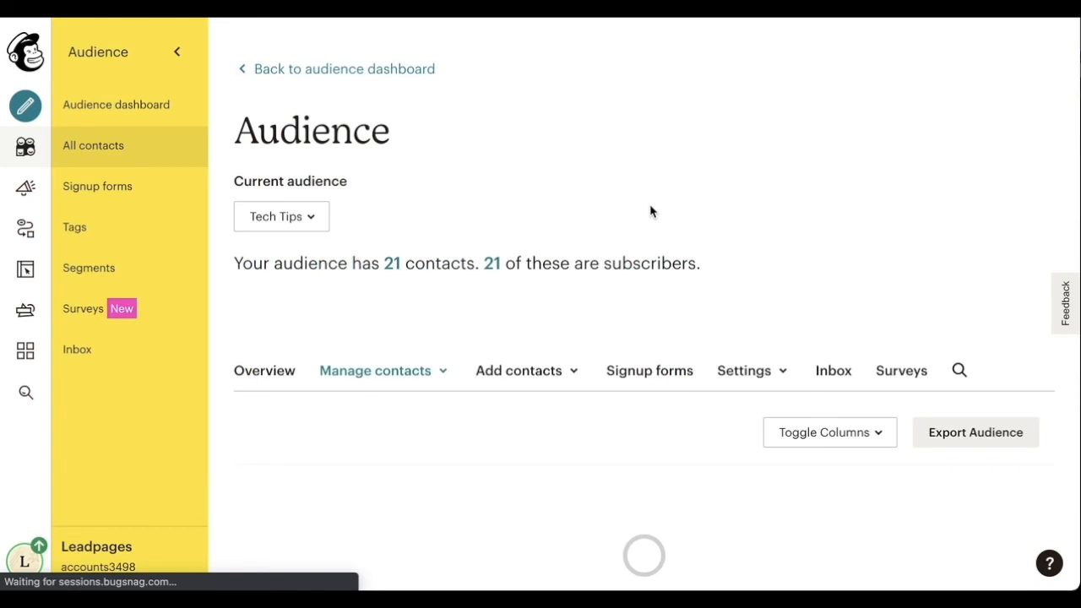
{"action": "scroll", "coordinate": [650, 211], "scroll_direction": "down", "scroll_amount": 3}
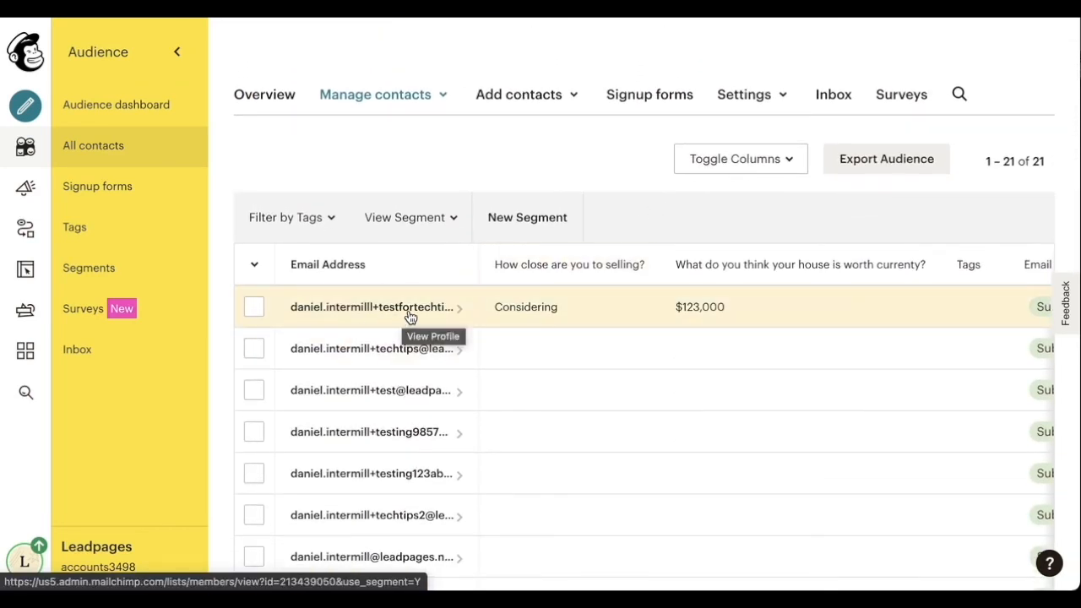
{"action": "left_click", "coordinate": [407, 310]}
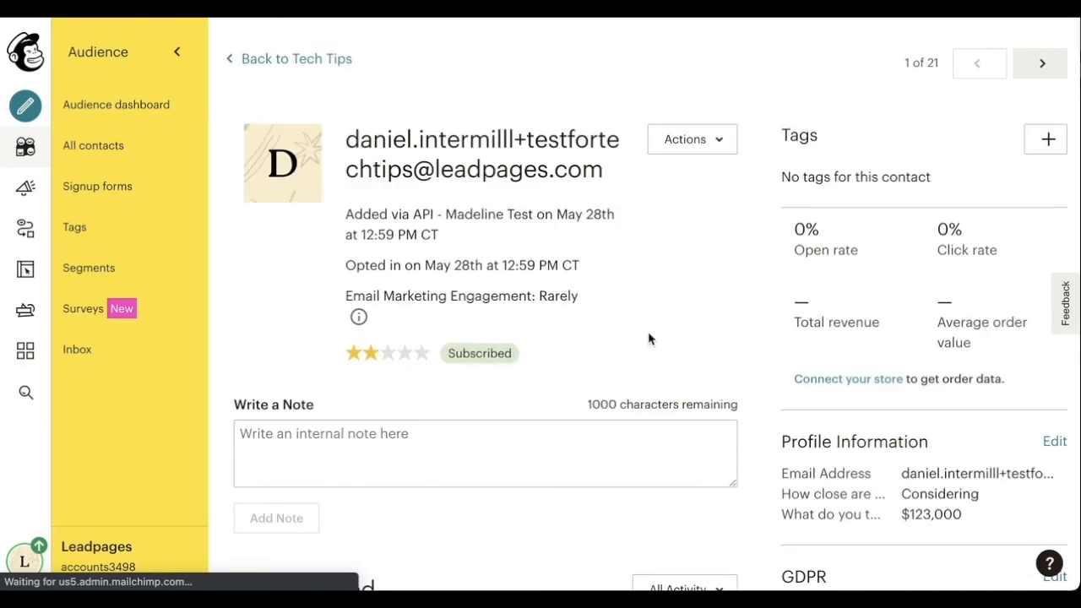
{"action": "scroll", "coordinate": [647, 338], "scroll_direction": "down", "scroll_amount": 3}
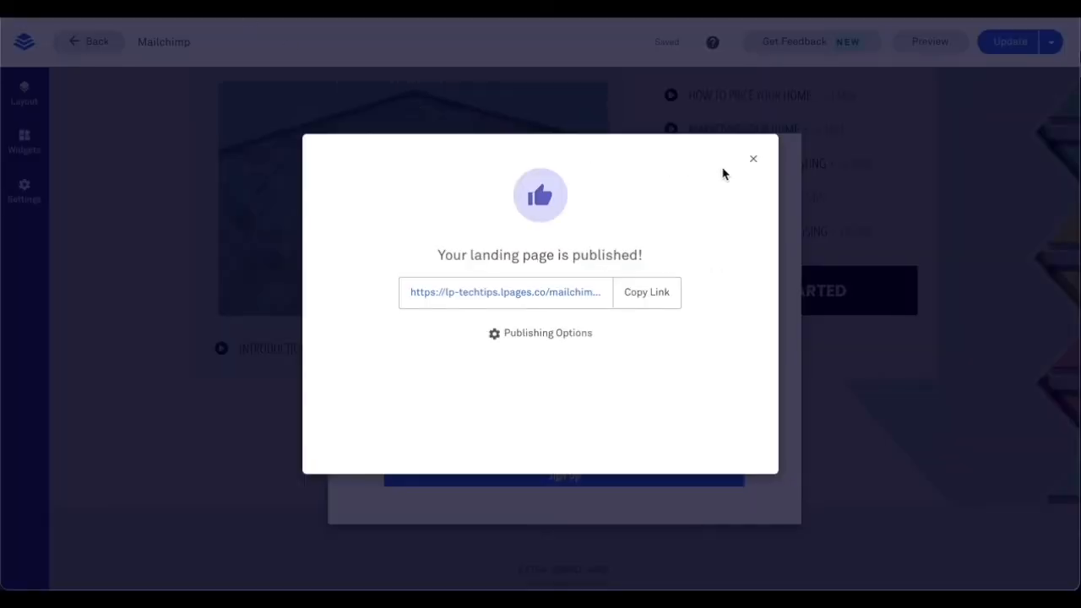
- Dismiss the published confirmation and show the Help panel of pop-up articles
{"action": "left_click", "coordinate": [752, 161]}
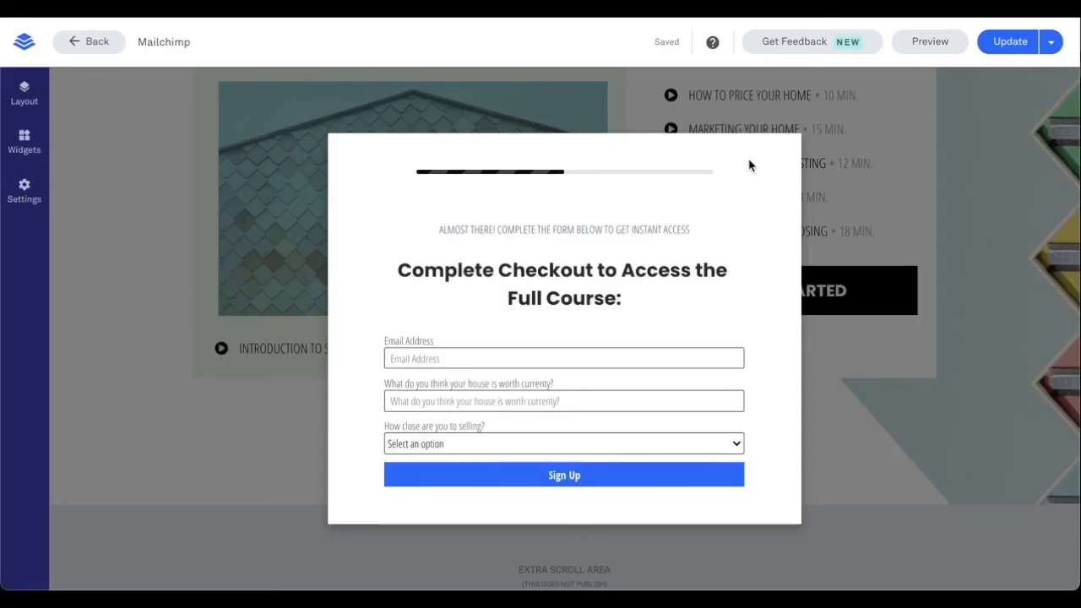
{"action": "left_click", "coordinate": [713, 51]}
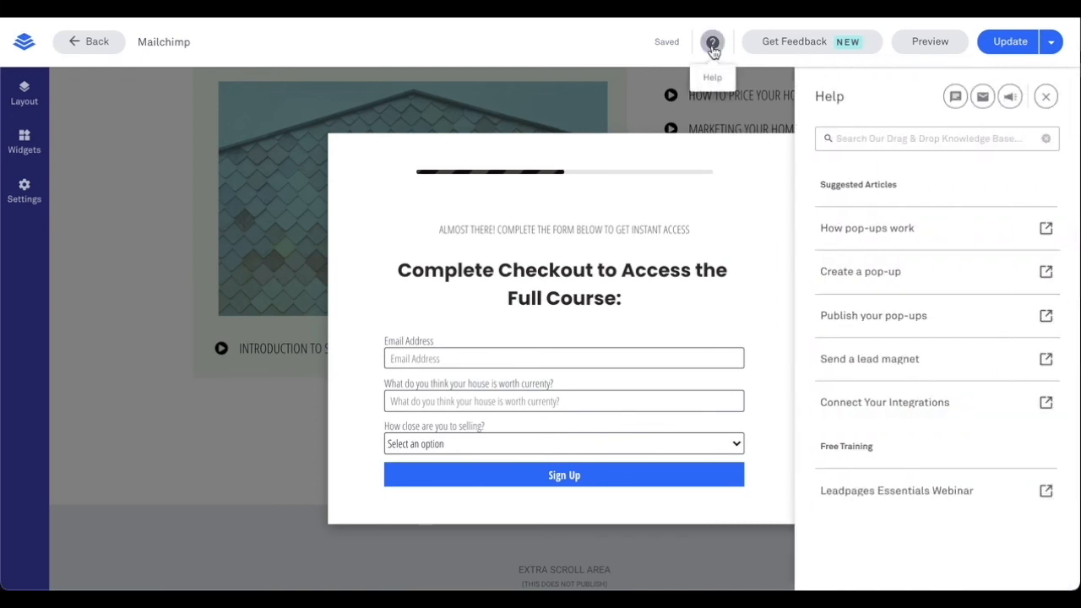